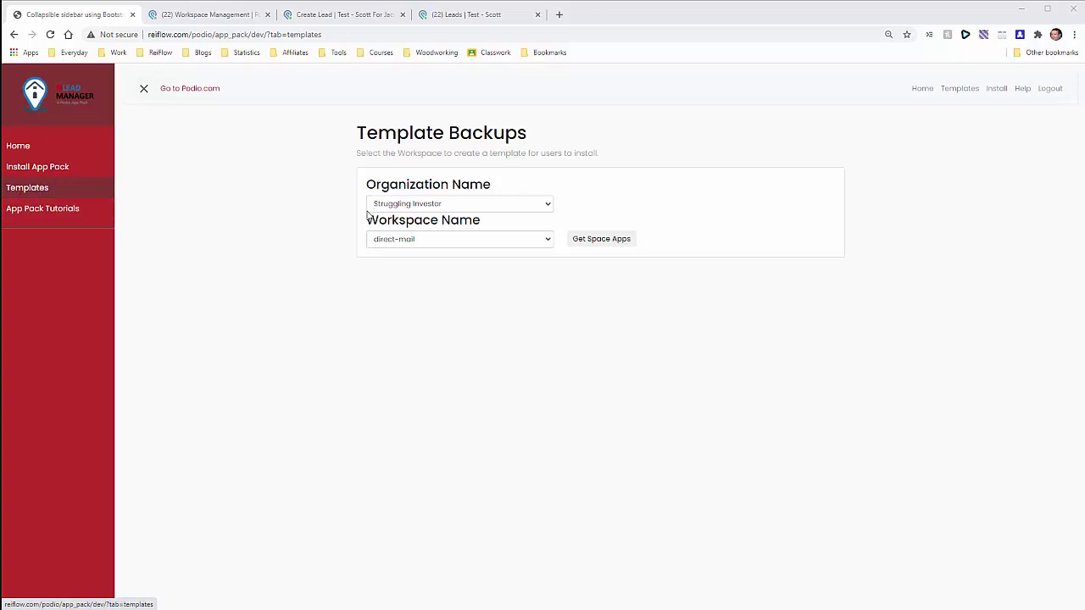
Select the Consistent Homebuyers organization and its test workspace for the template backup, and retrieve the workspace's apps.
left_click(461, 208)
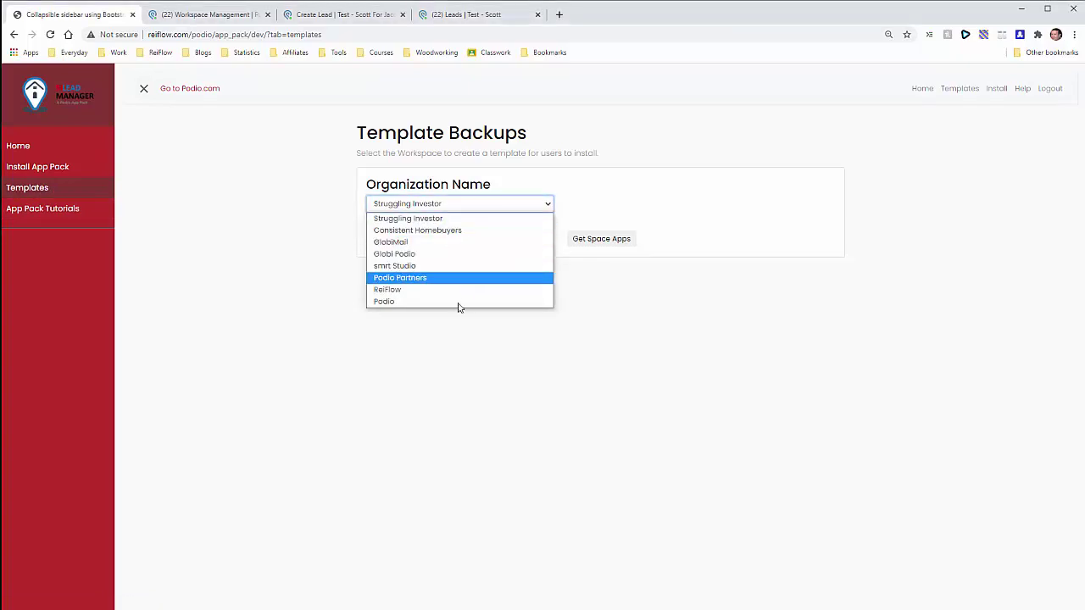
left_click(404, 236)
left_click(516, 248)
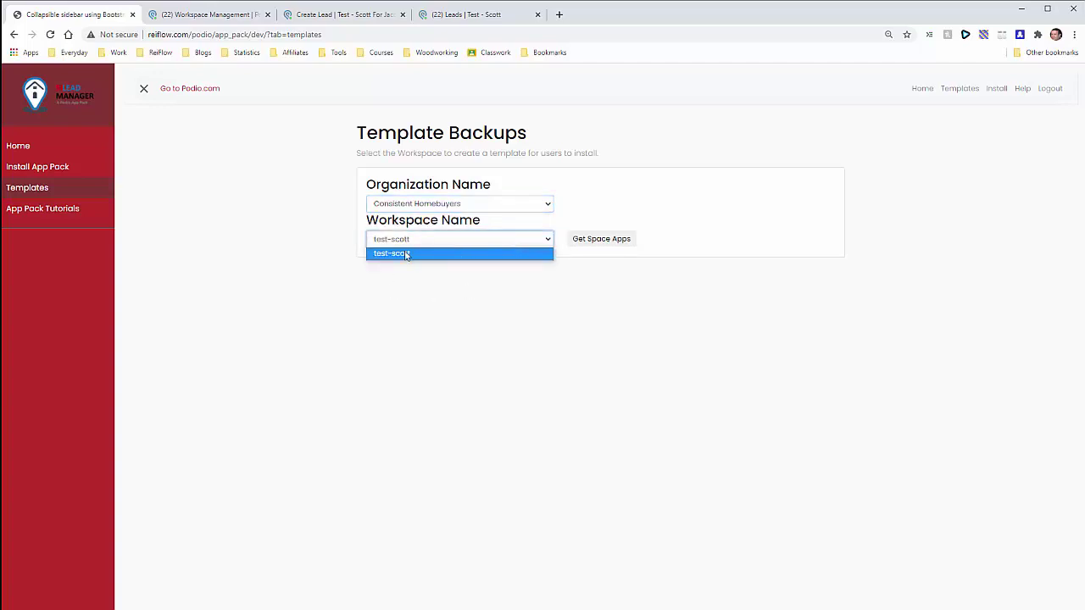
left_click(406, 255)
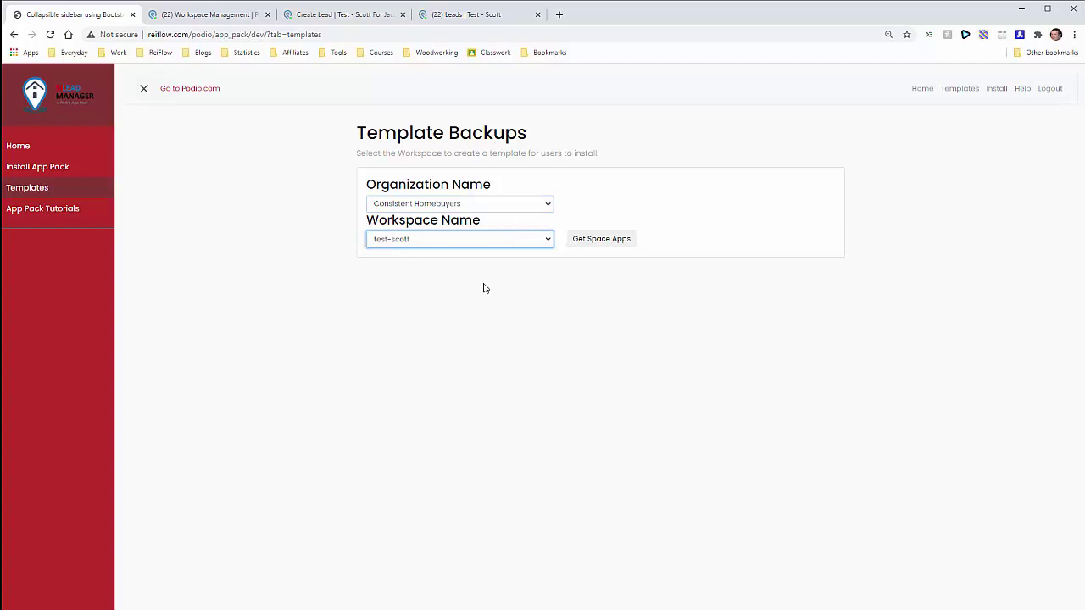
left_click(603, 240)
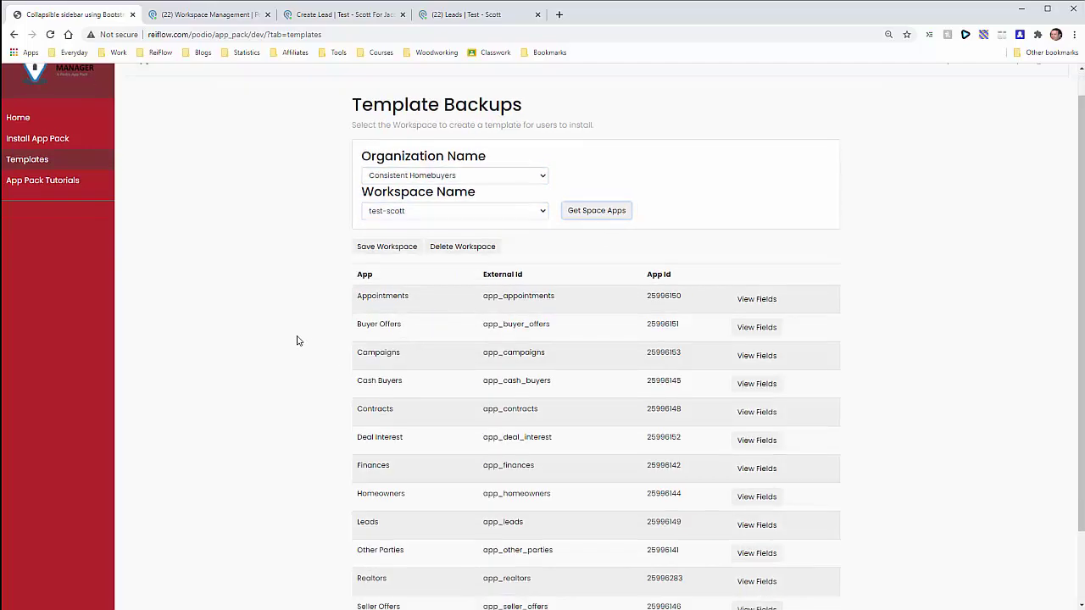
Delete the existing template backup of the selected test workspace and acknowledge the deletion.
scroll(297, 333, "down", 2)
scroll(297, 332, "up", 1)
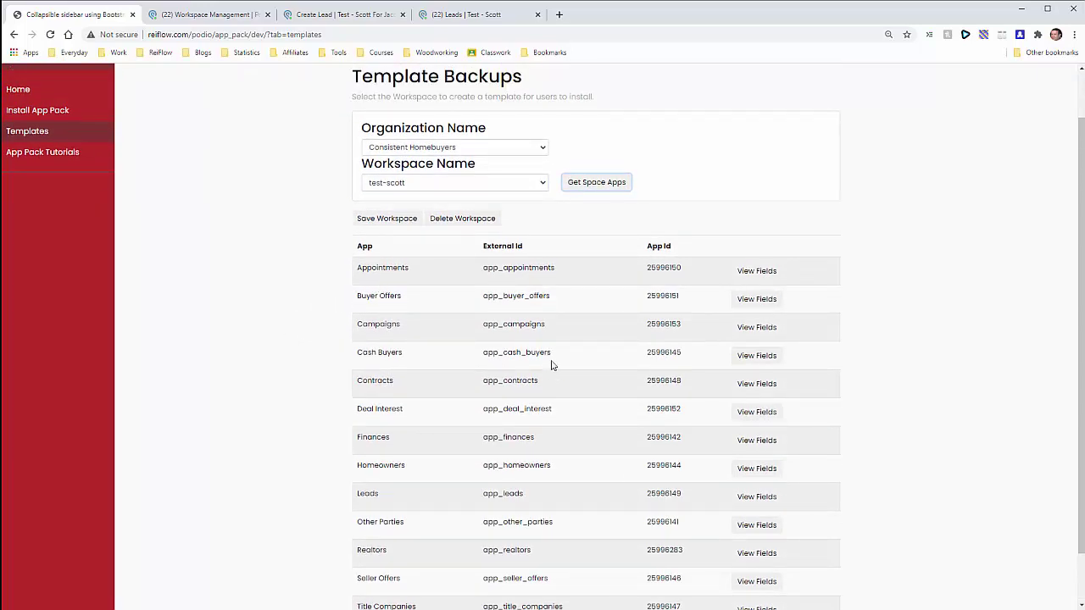
left_click(480, 218)
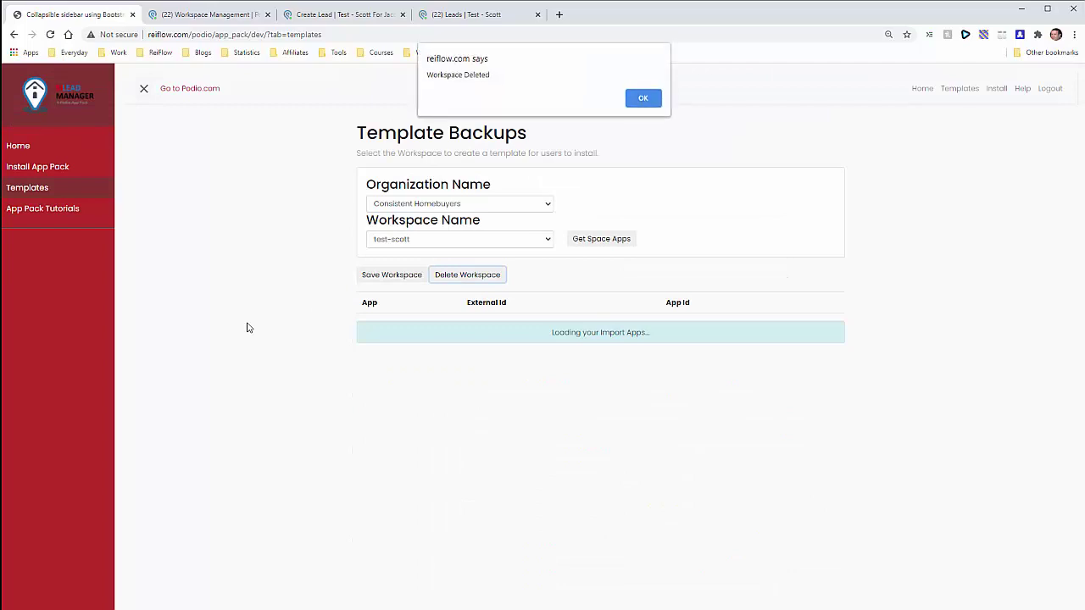
left_click(649, 100)
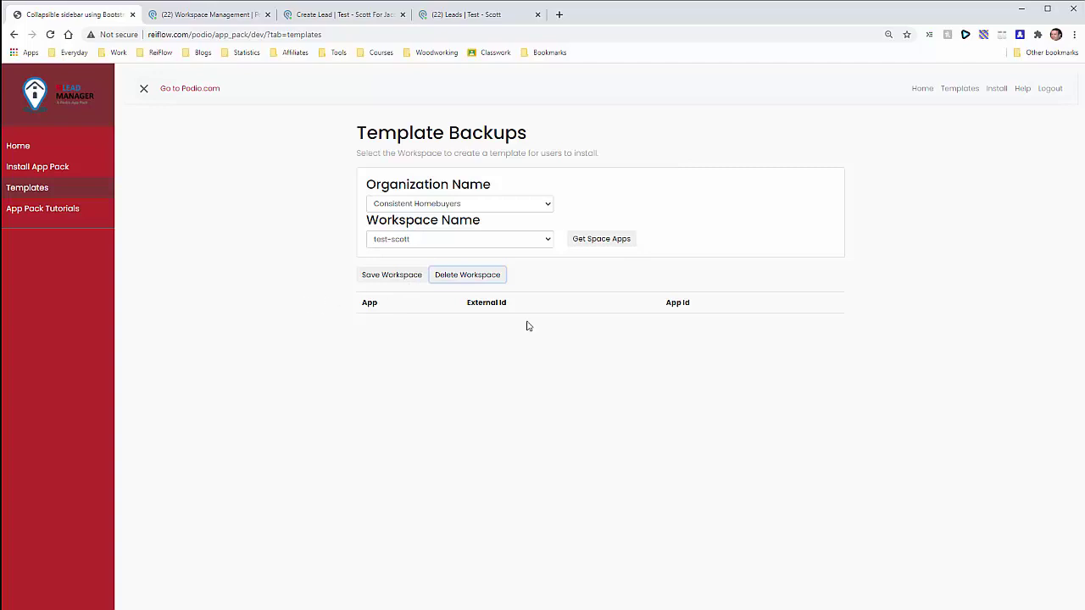
left_click(500, 353)
Save the selected test workspace as a new template backup and review its list of apps.
left_click(388, 276)
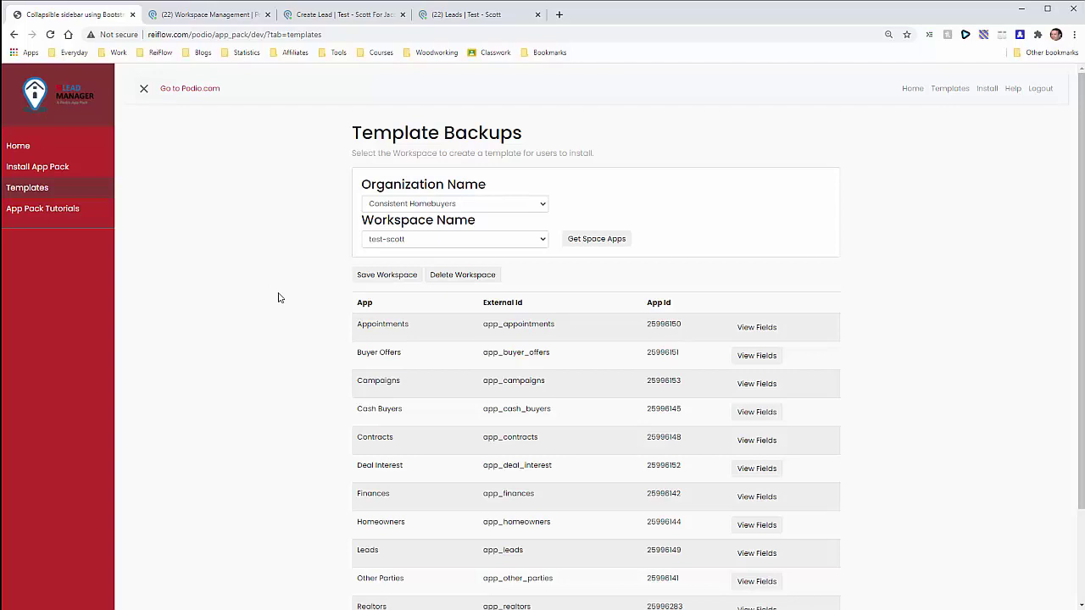
scroll(280, 298, "down", 1)
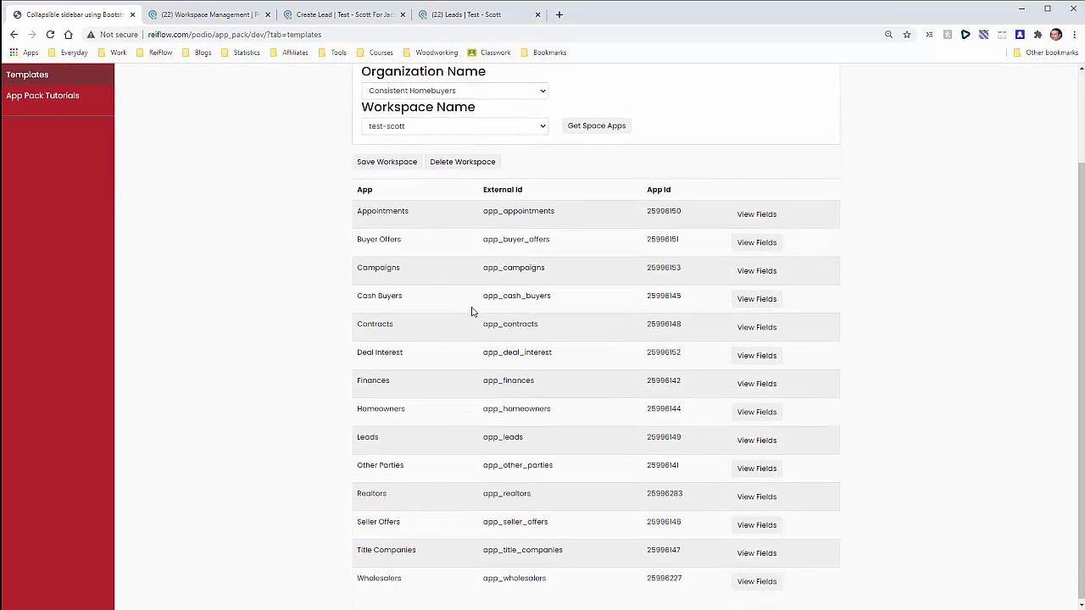
scroll(298, 322, "down", 1)
scroll(298, 325, "up", 1)
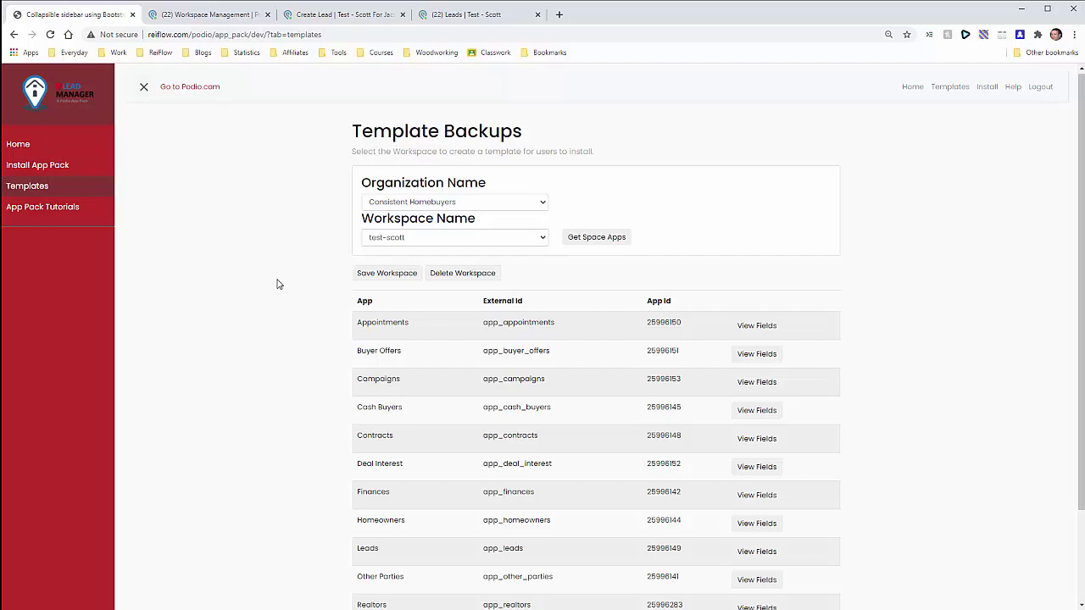
Open the app pack installation page and choose the newly saved test template with Struggling Investor as the organization.
left_click(48, 173)
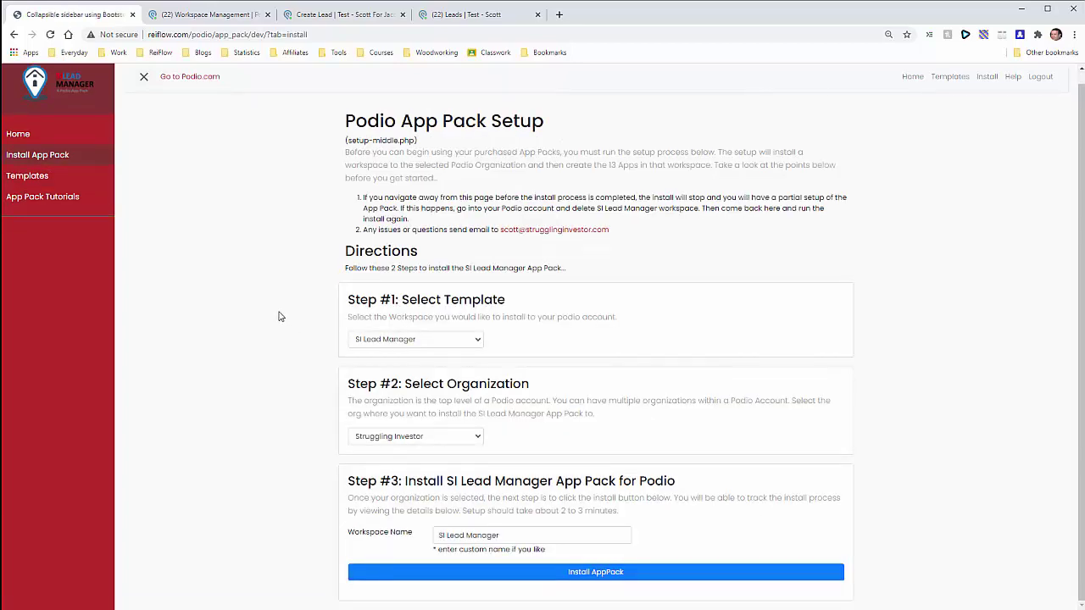
left_click(477, 339)
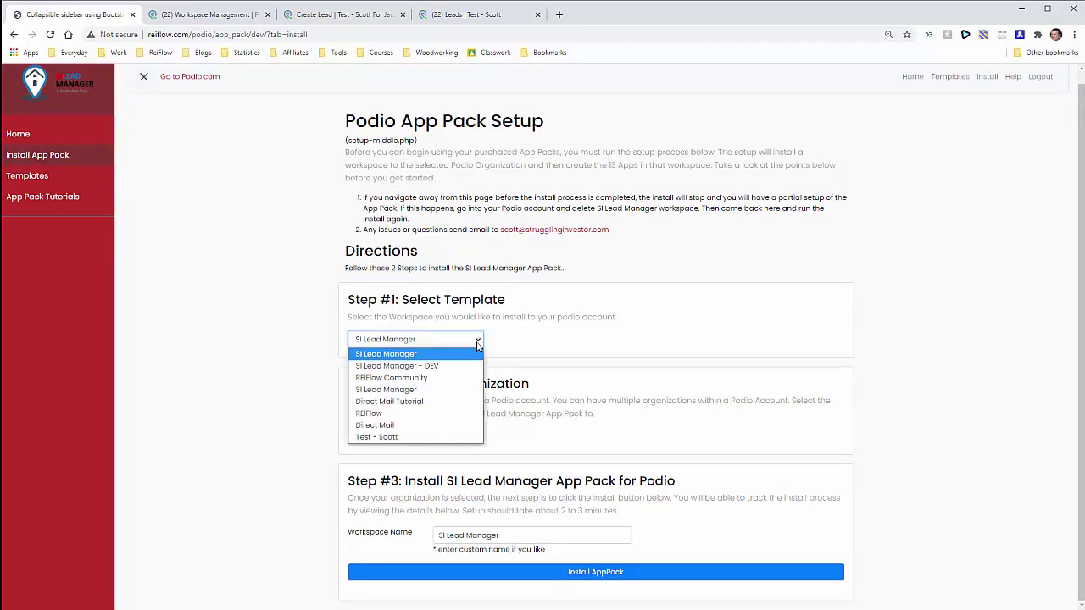
left_click(381, 438)
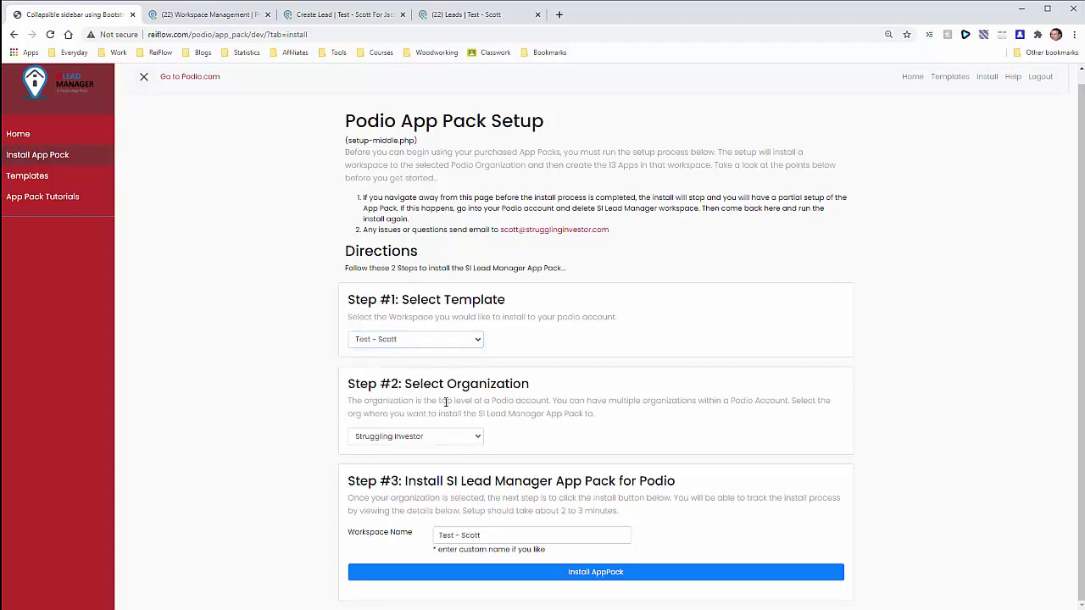
left_click(444, 439)
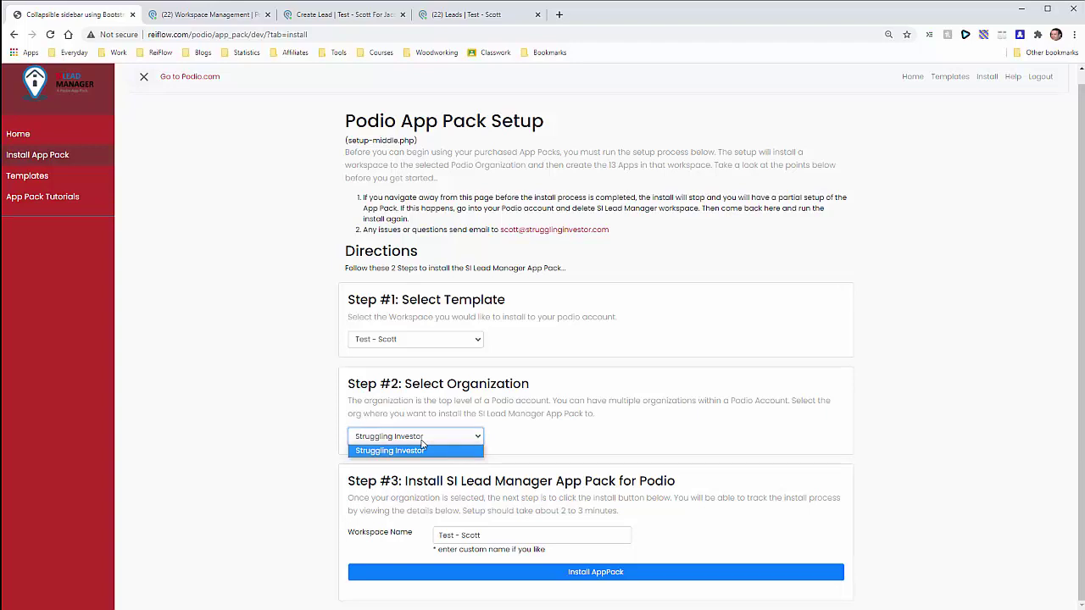
left_click(422, 450)
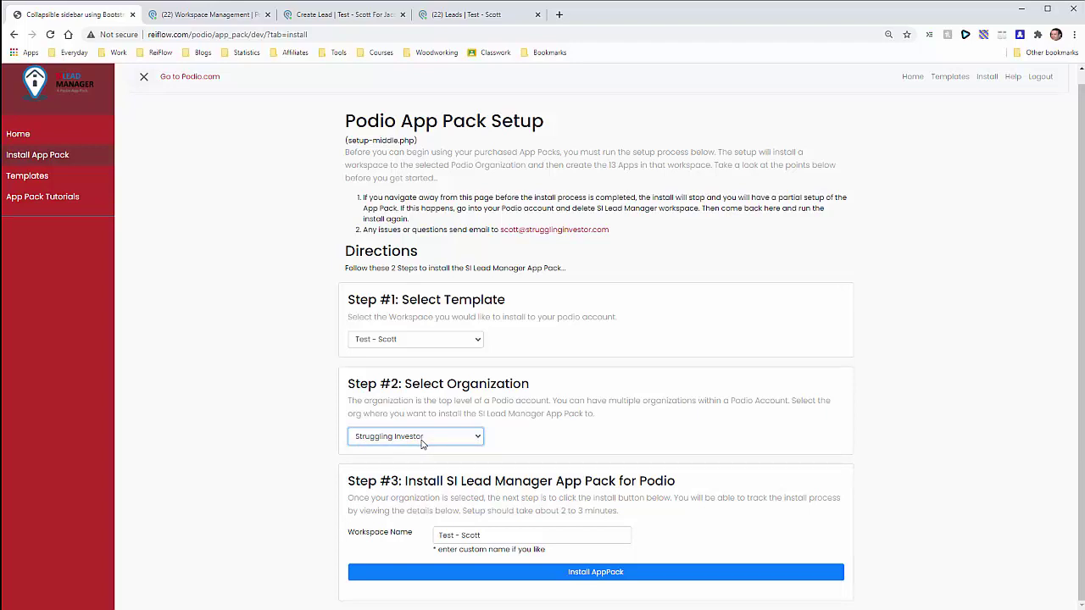
left_click(329, 439)
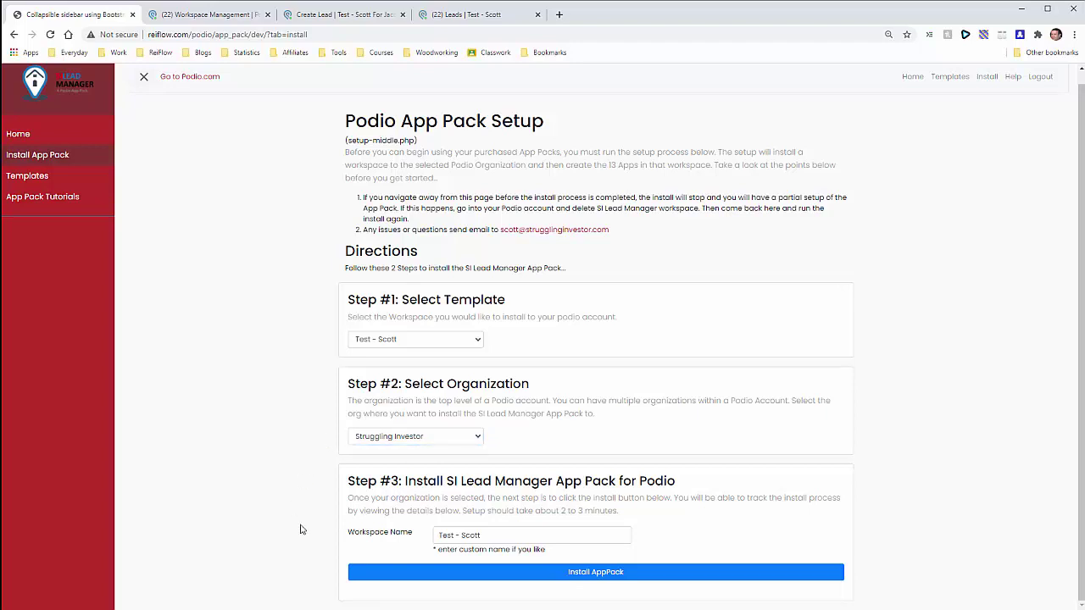
Name the new workspace with the recipient's first name followed by "Workspace Test" and install the app pack.
left_click(381, 534)
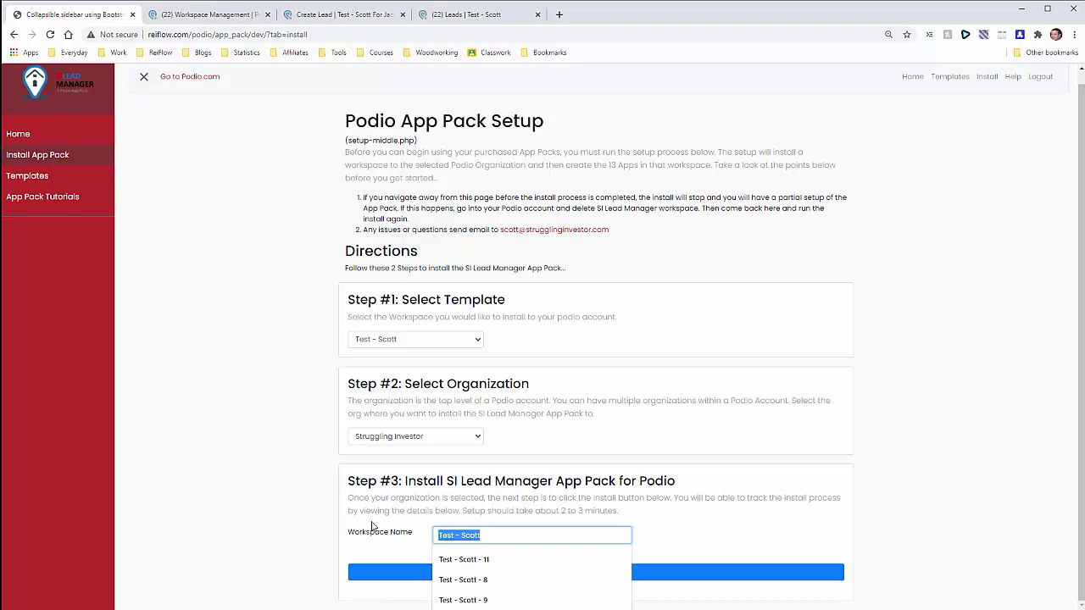
type("Jaco")
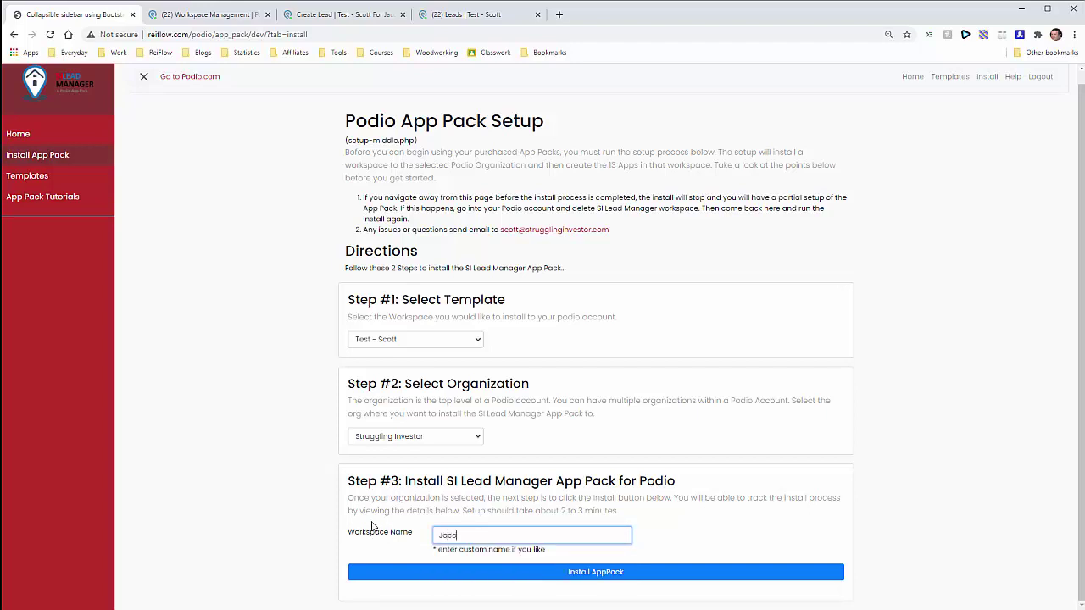
type("b Workspac3e")
key("BackSpace")
type("e TEst")
key("BackSpace")
key("BackSpace")
key("BackSpace")
type("est")
left_click(597, 573)
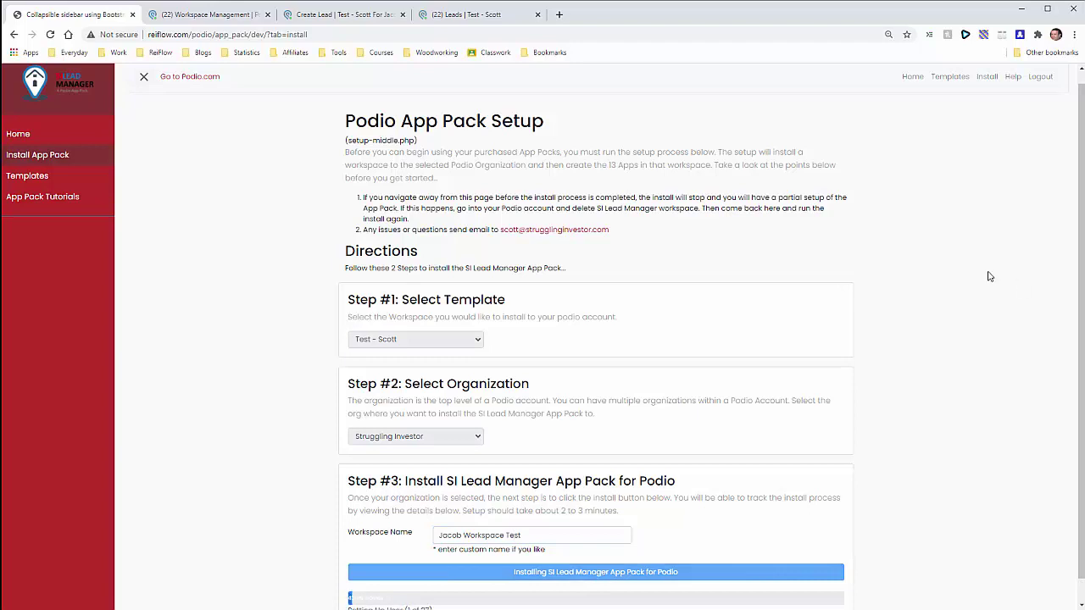
scroll(984, 271, "down", 1)
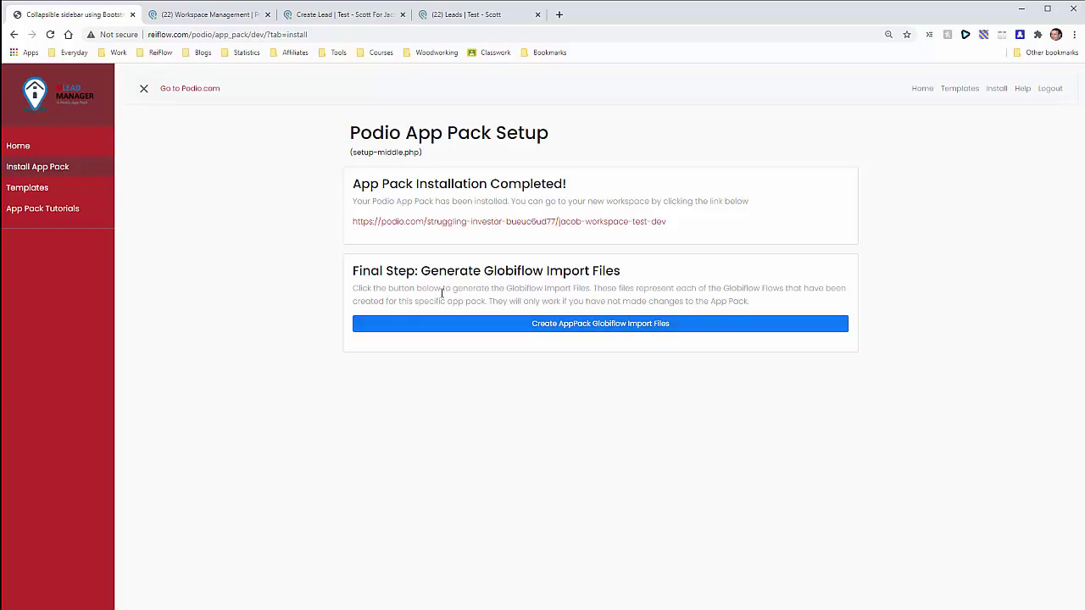
Open the newly installed workspace in Podio and look over the tiles on its activity page.
left_click_drag(362, 270, 590, 297)
left_click(591, 297)
left_click(434, 224)
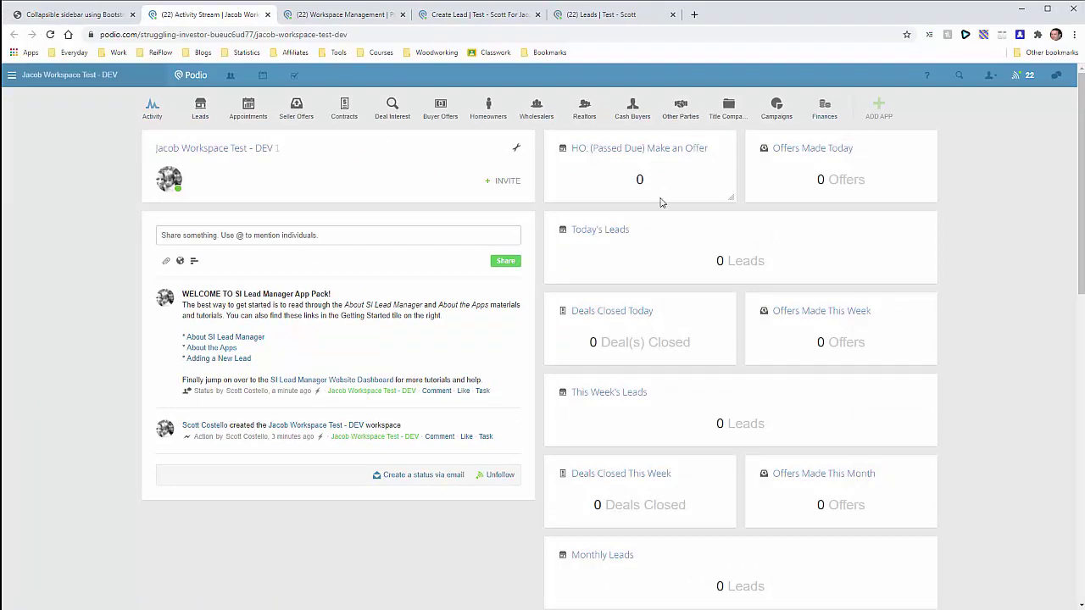
scroll(666, 220, "down", 3)
scroll(715, 424, "down", 5)
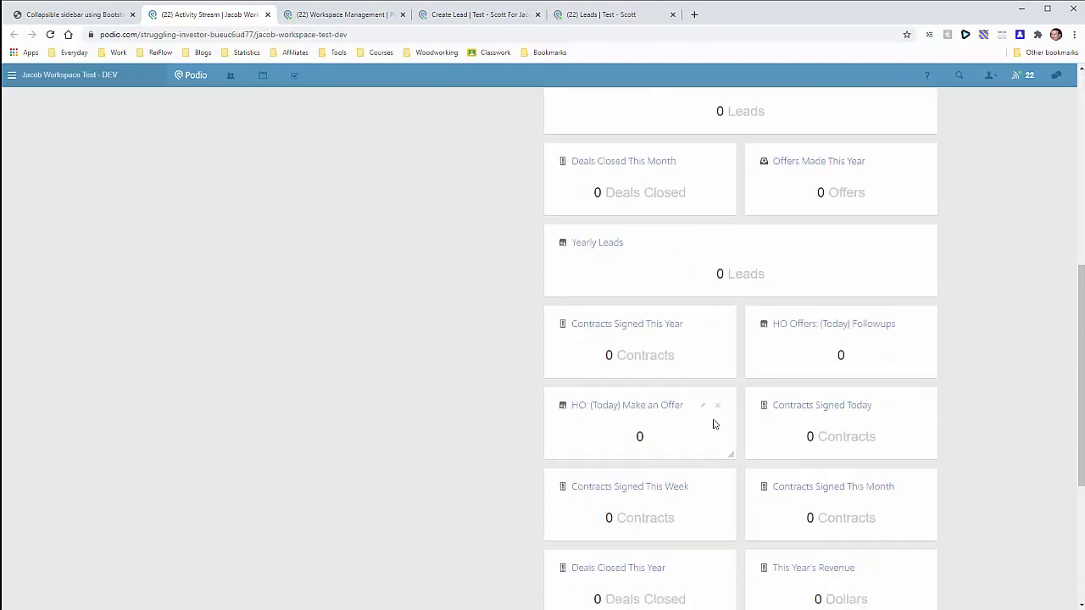
scroll(698, 428, "up", 6)
scroll(698, 428, "up", 2)
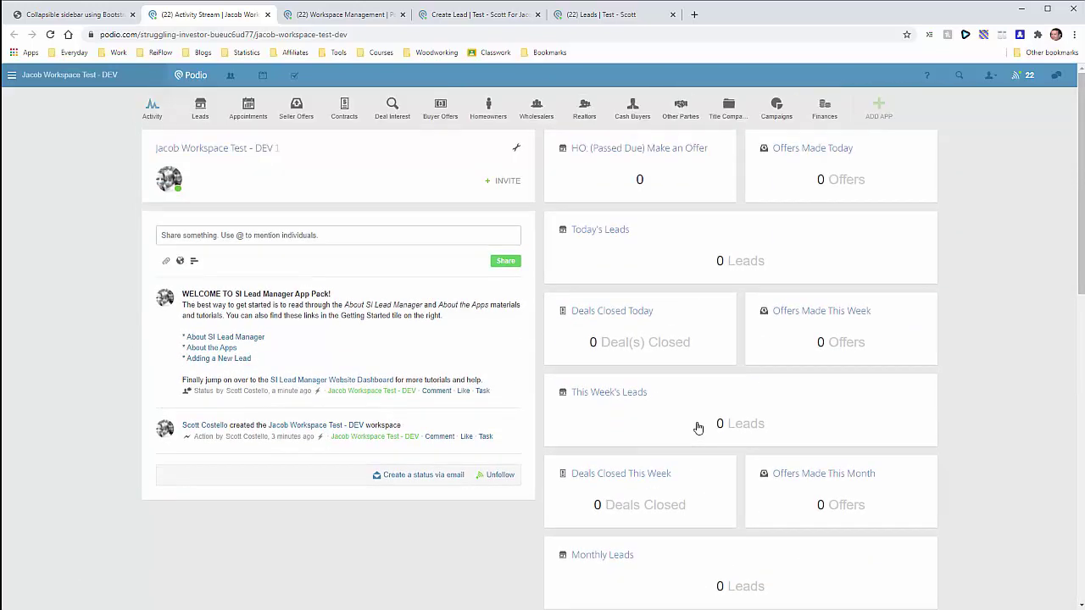
Open the Leads app's template in the new workspace and remove the TEst text field.
left_click(210, 121)
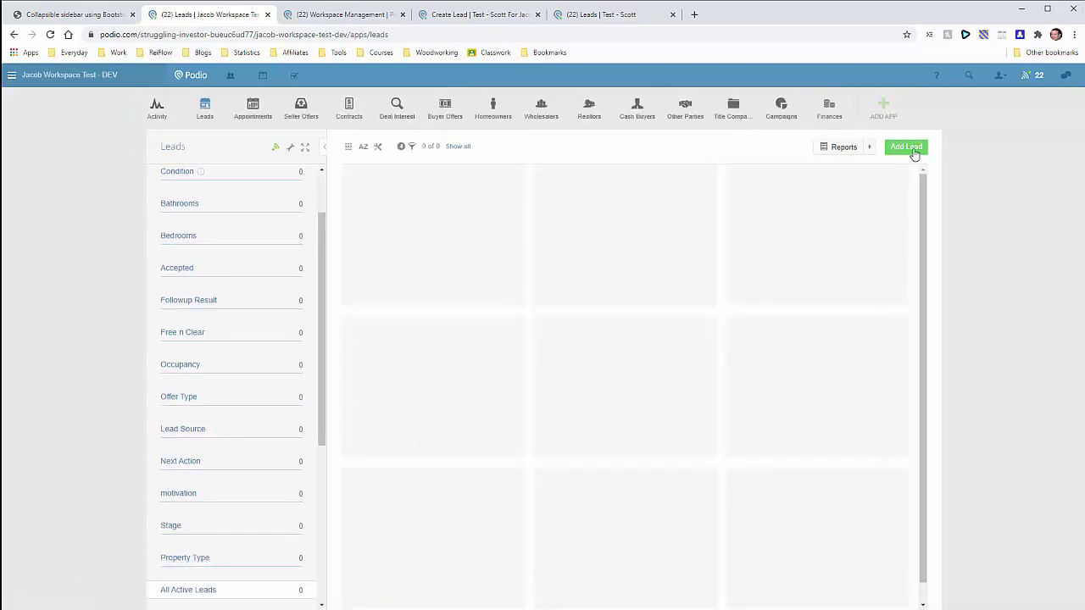
left_click(290, 147)
left_click(339, 180)
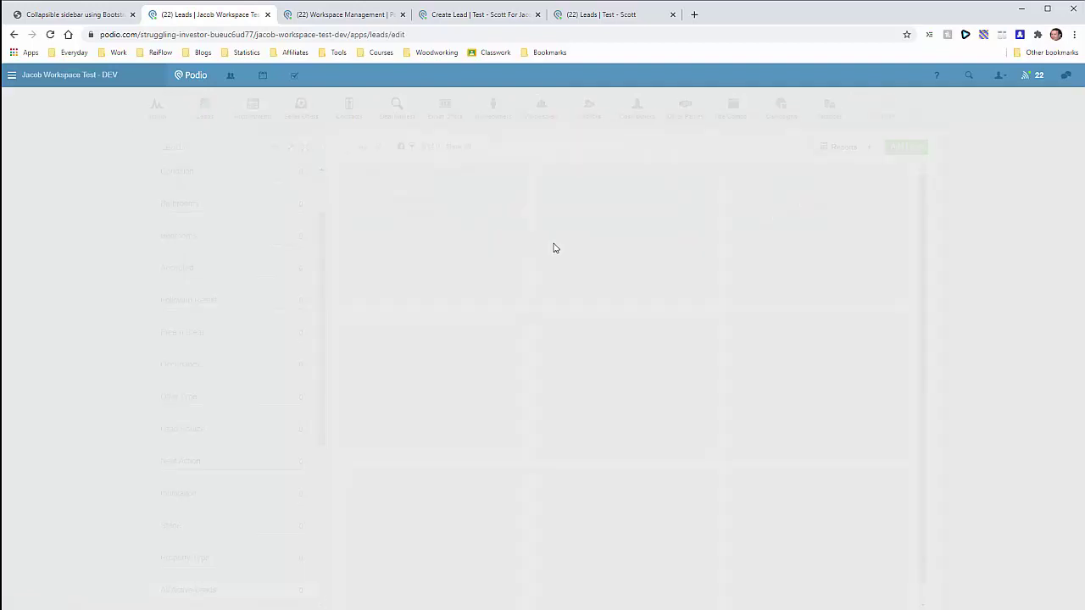
scroll(424, 243, "down", 3)
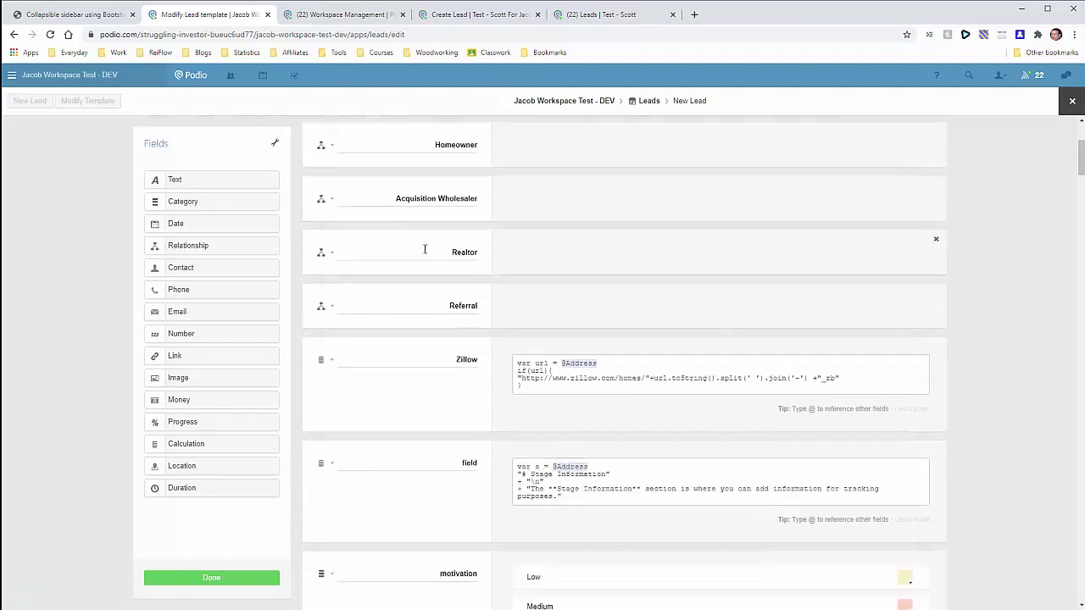
scroll(426, 266, "up", 3)
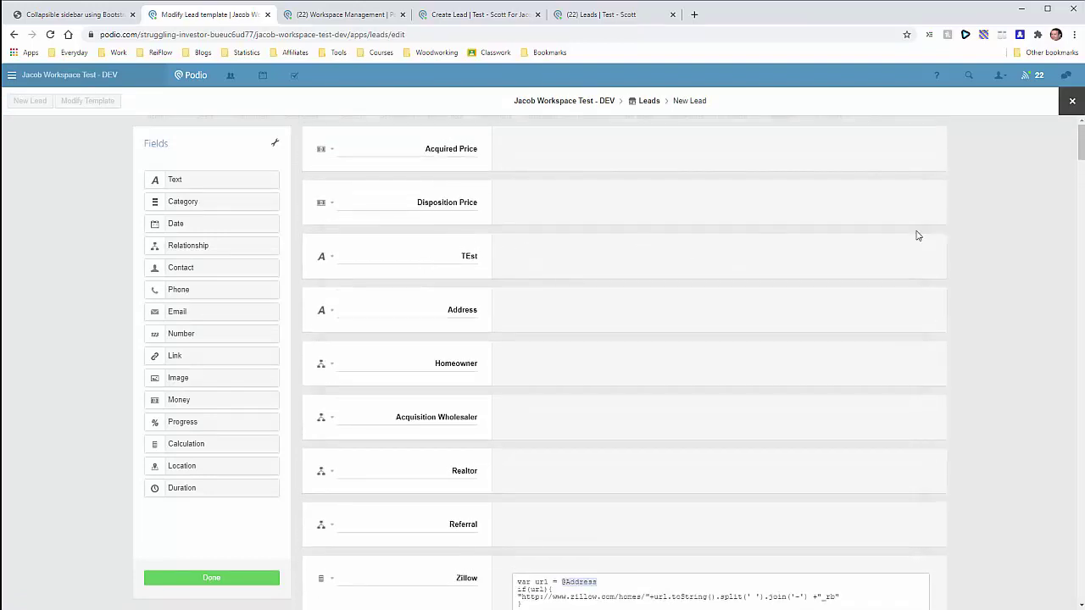
left_click(936, 246)
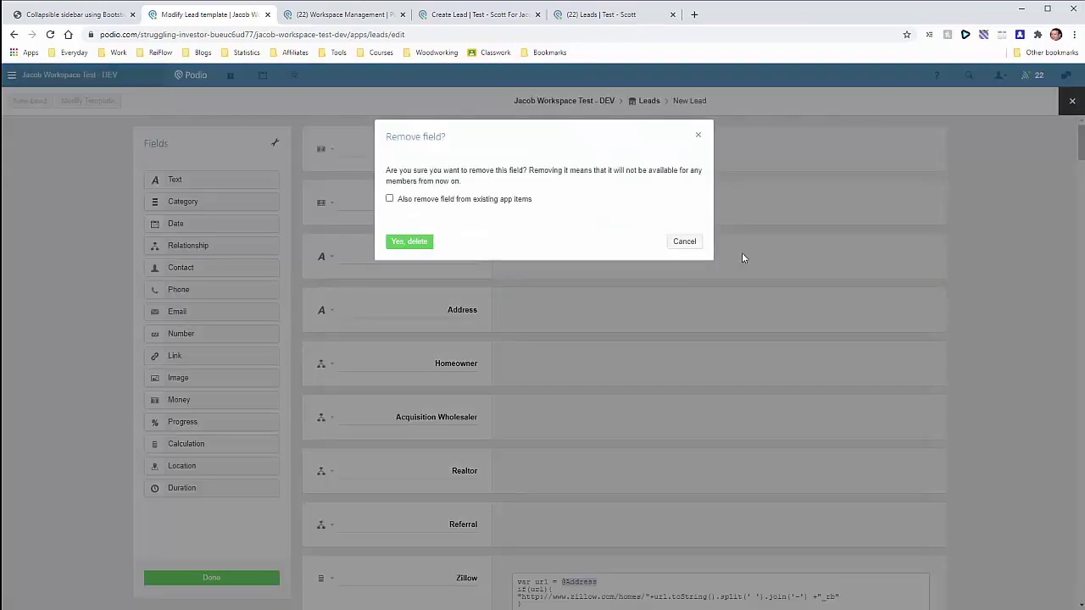
left_click(430, 244)
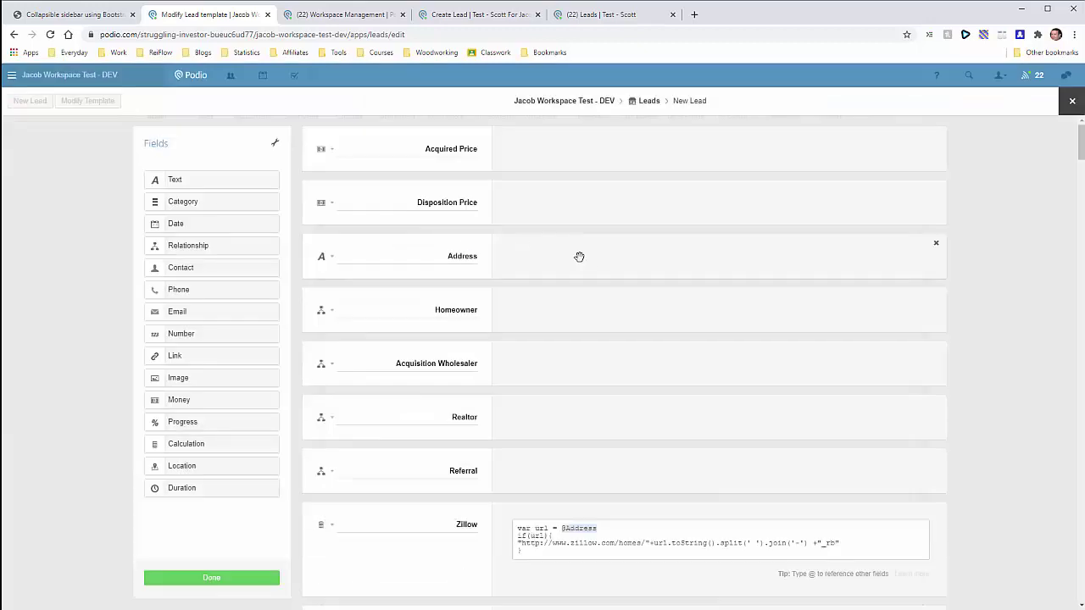
Look over the remaining Leads fields down to Next Action and save the modified template.
scroll(415, 292, "down", 2)
scroll(415, 296, "down", 6)
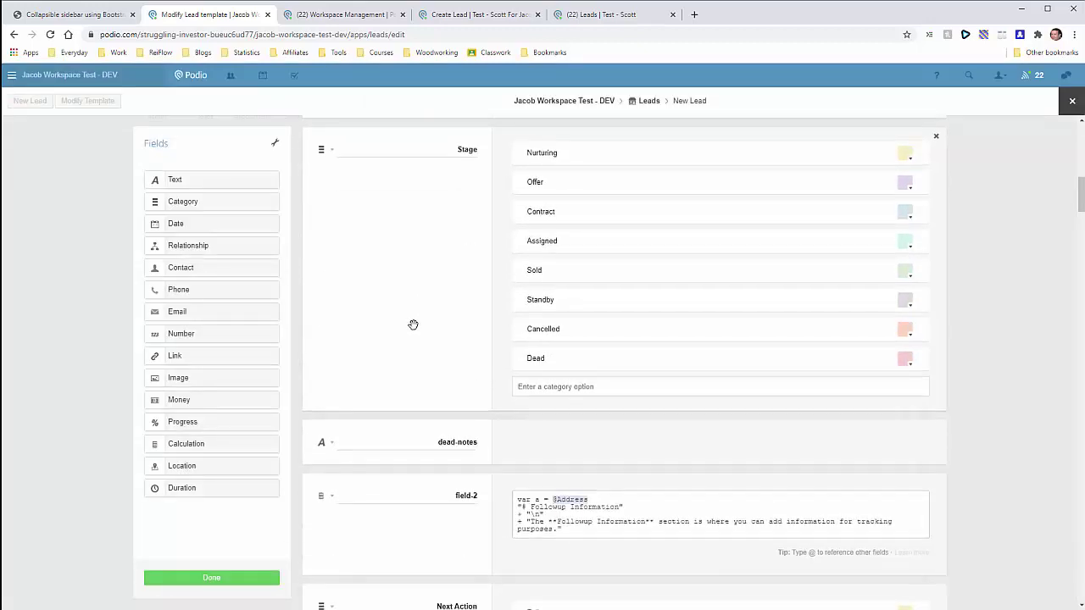
scroll(414, 323, "down", 3)
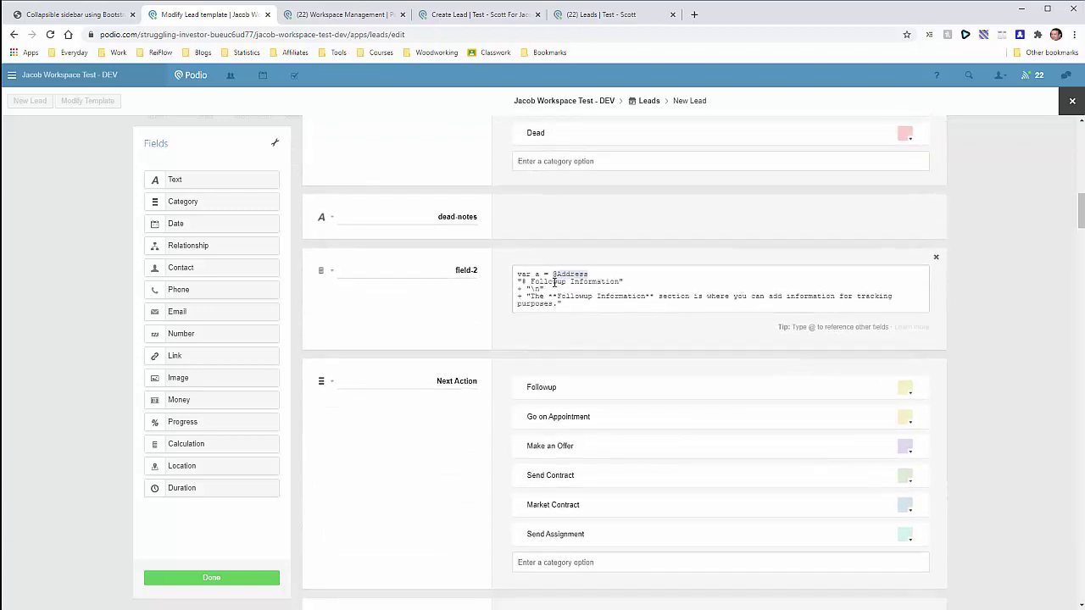
left_click(212, 577)
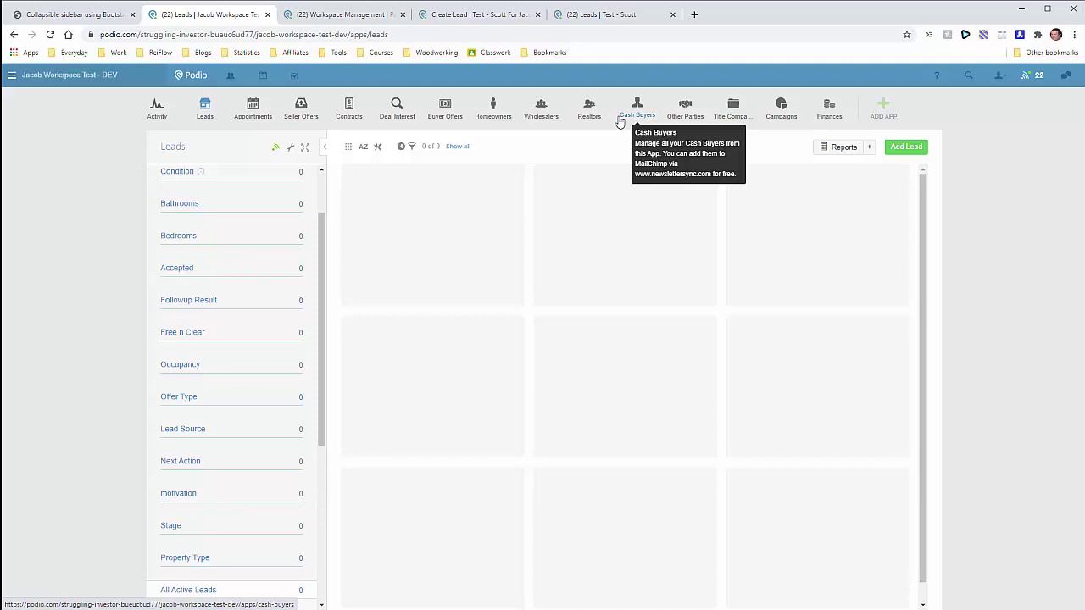
Check the Workspace Management page, and close the unsaved new lead form in the earlier test workspace.
left_click(345, 19)
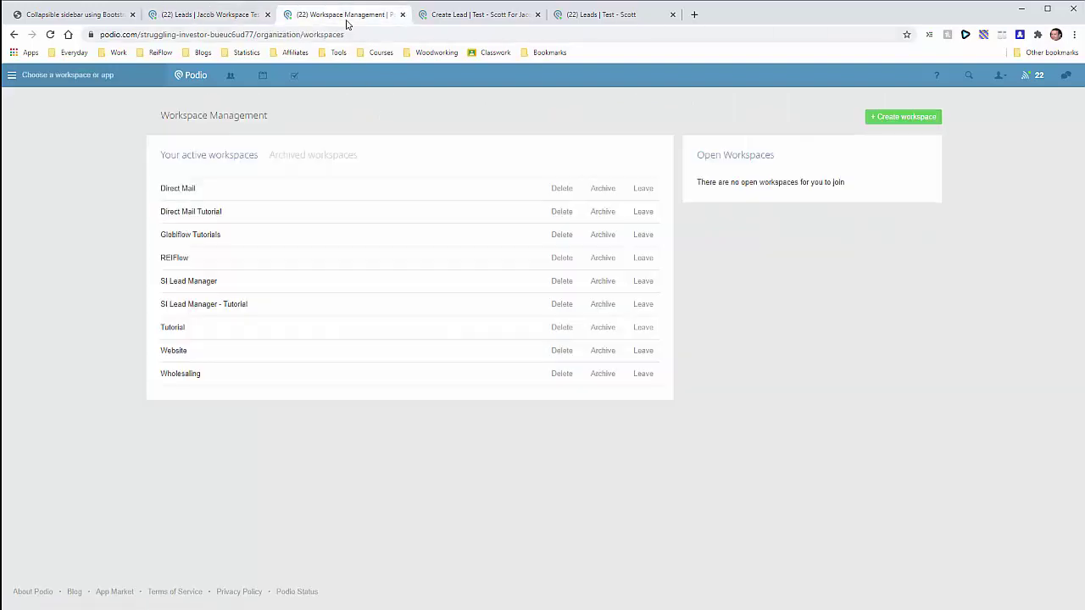
left_click(445, 15)
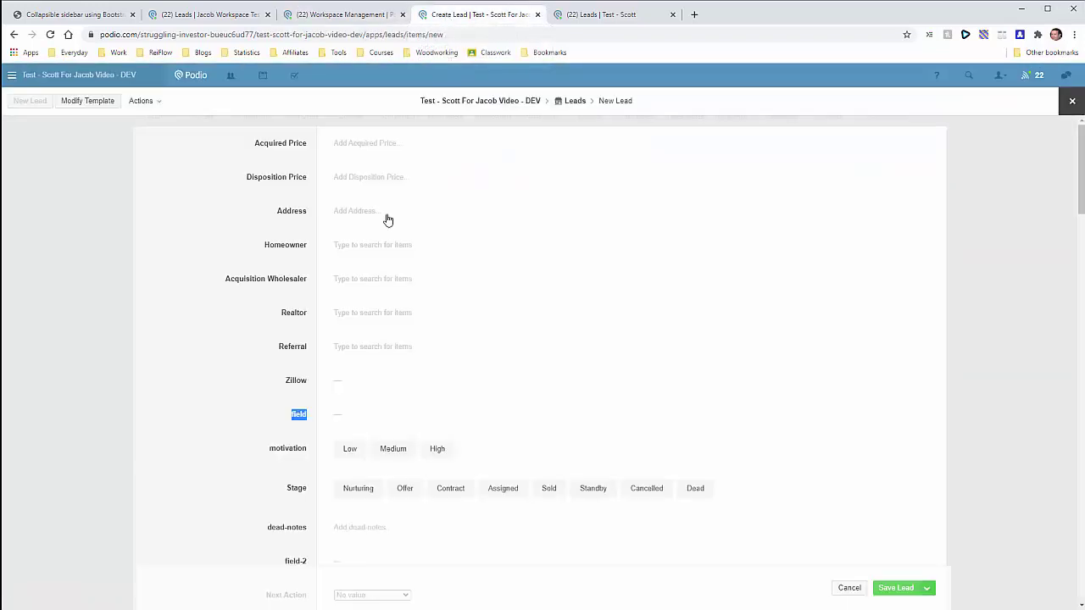
left_click(1072, 101)
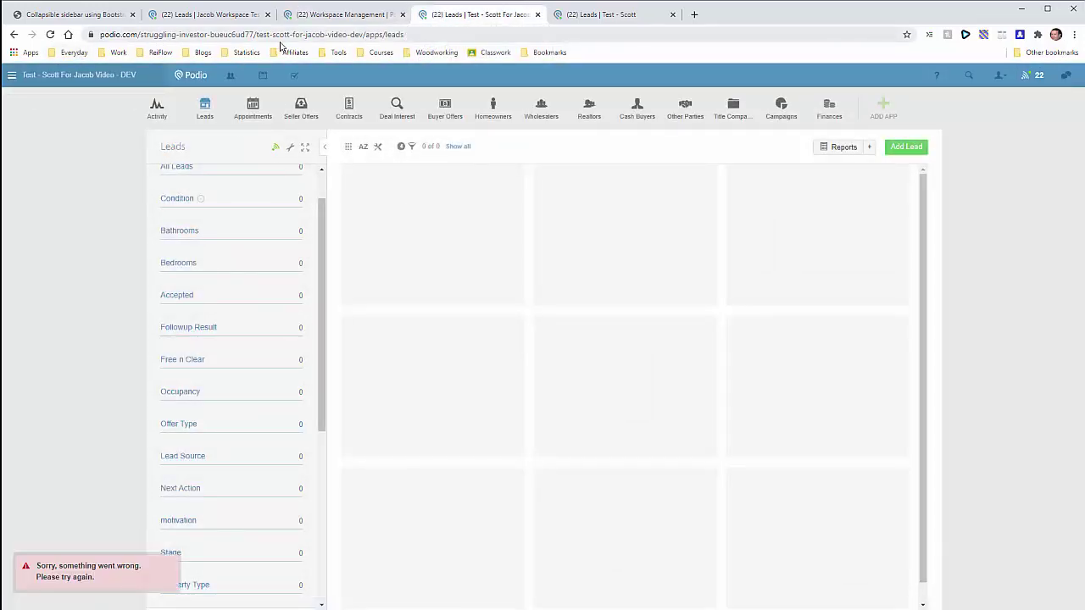
Switch to the test workspace under the Consistent Homebuyers organization and open its Leads app.
left_click(12, 78)
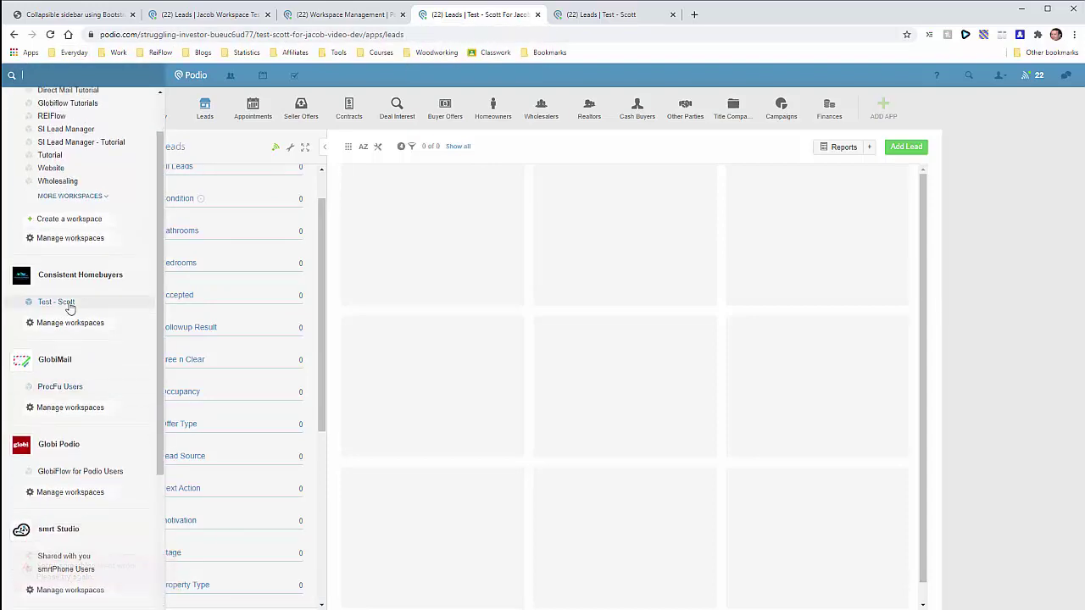
left_click(56, 301)
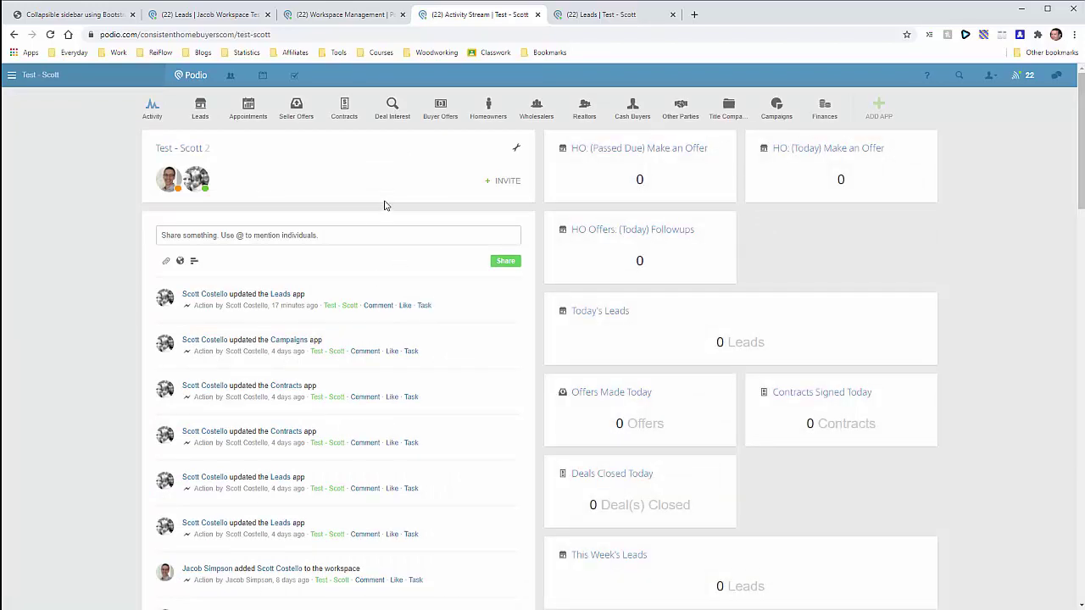
left_click(207, 118)
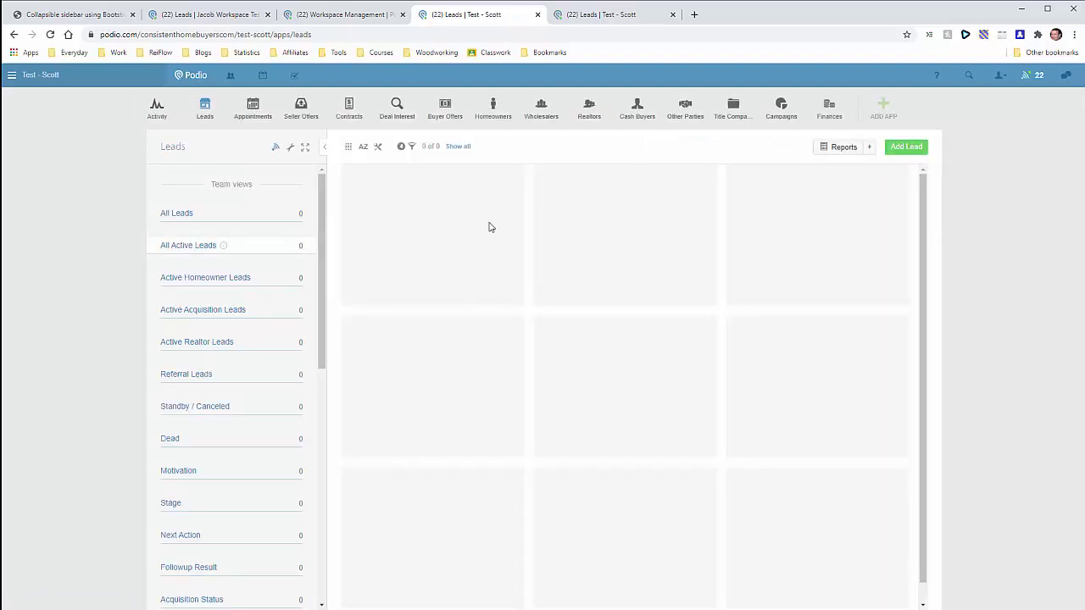
Remove the TEst text field from the Leads template, including from existing app items, and save the template.
left_click(294, 149)
left_click(318, 179)
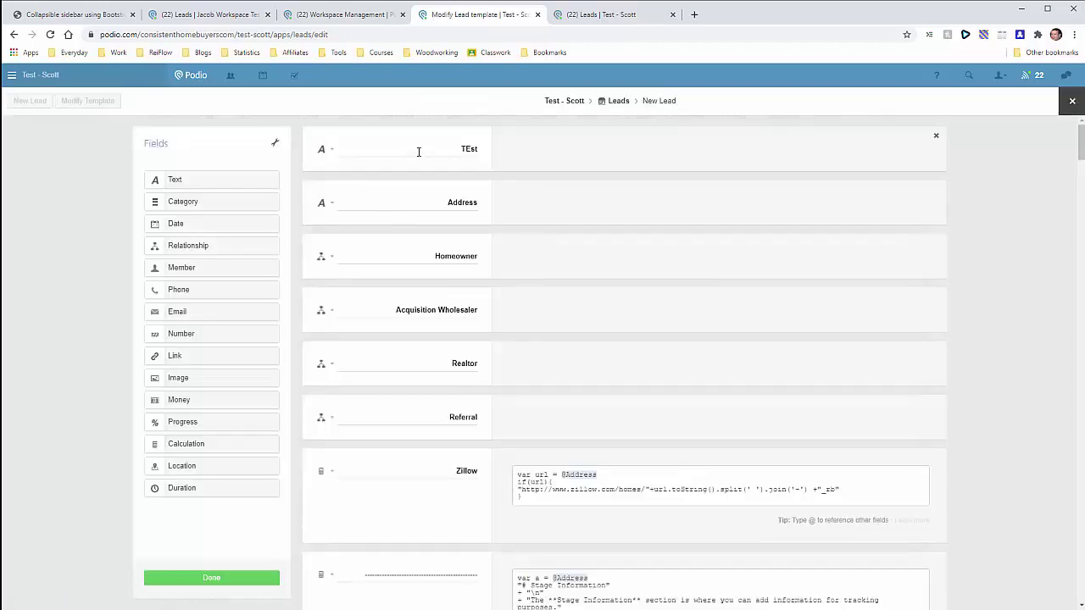
left_click(936, 137)
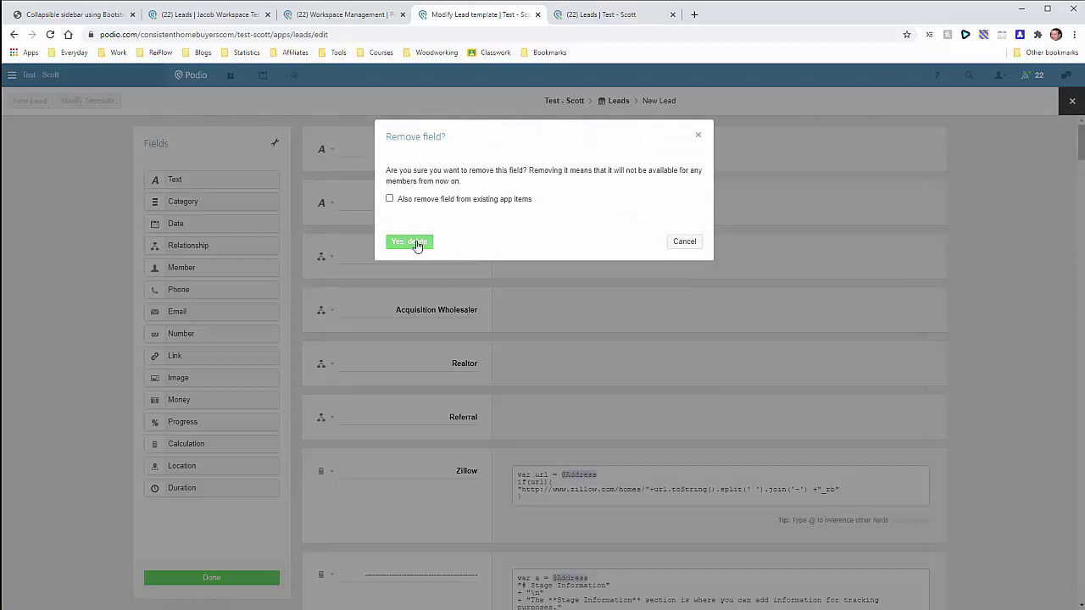
left_click(423, 201)
left_click(412, 242)
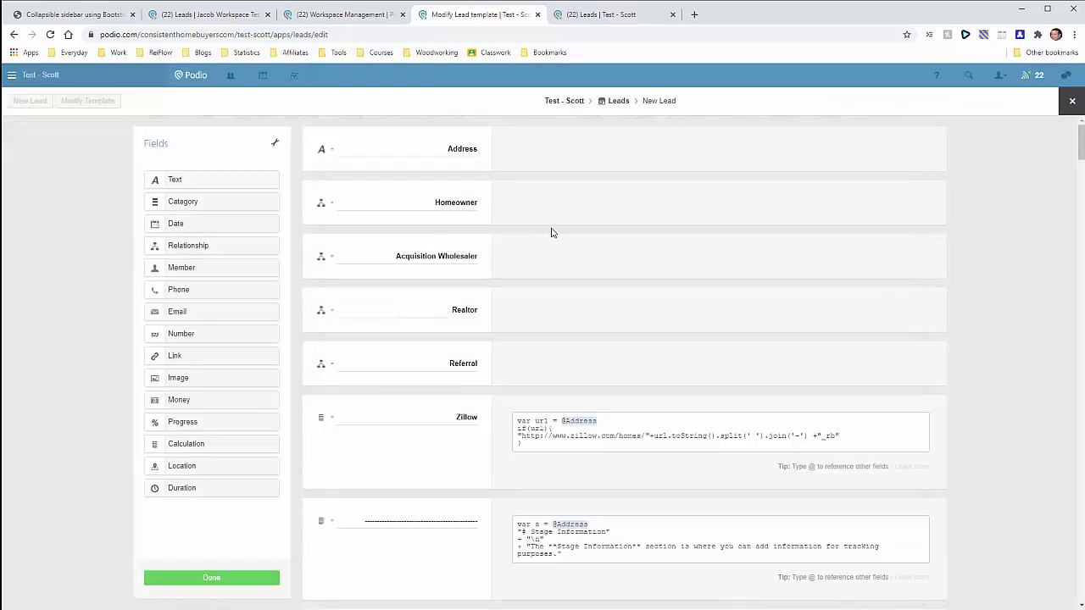
left_click(230, 580)
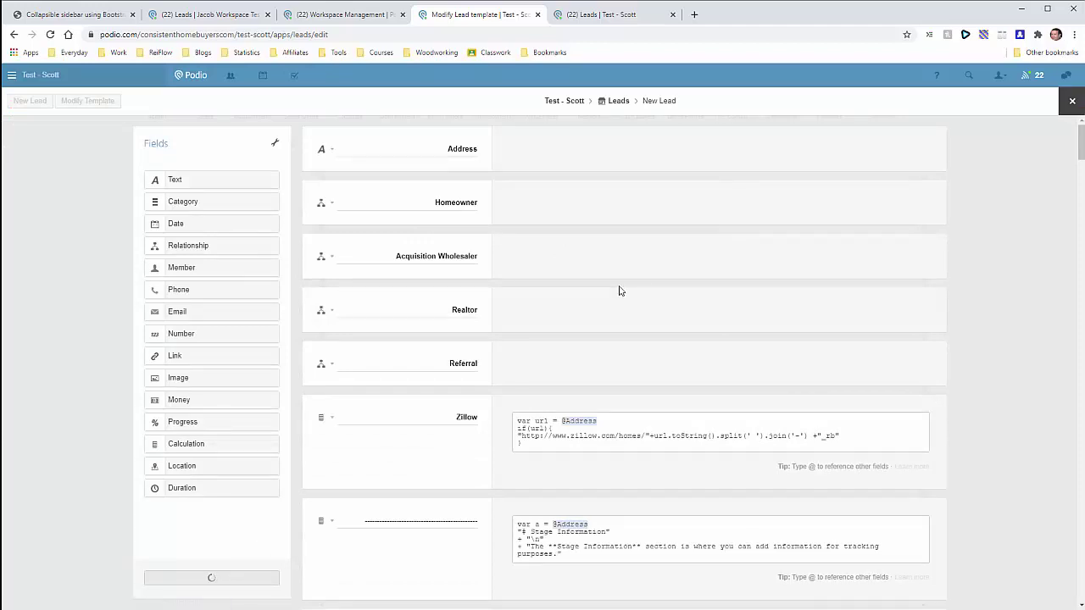
Switch to the app pack site's Template Backups page and load the apps of the test workspace under Consistent Homebuyers.
left_click(106, 18)
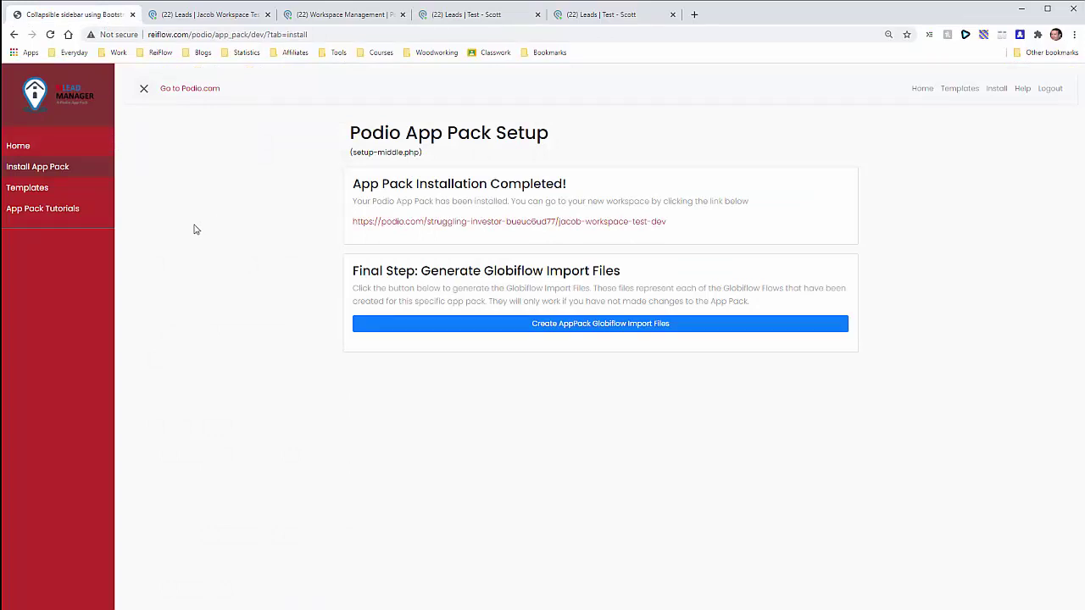
left_click(31, 171)
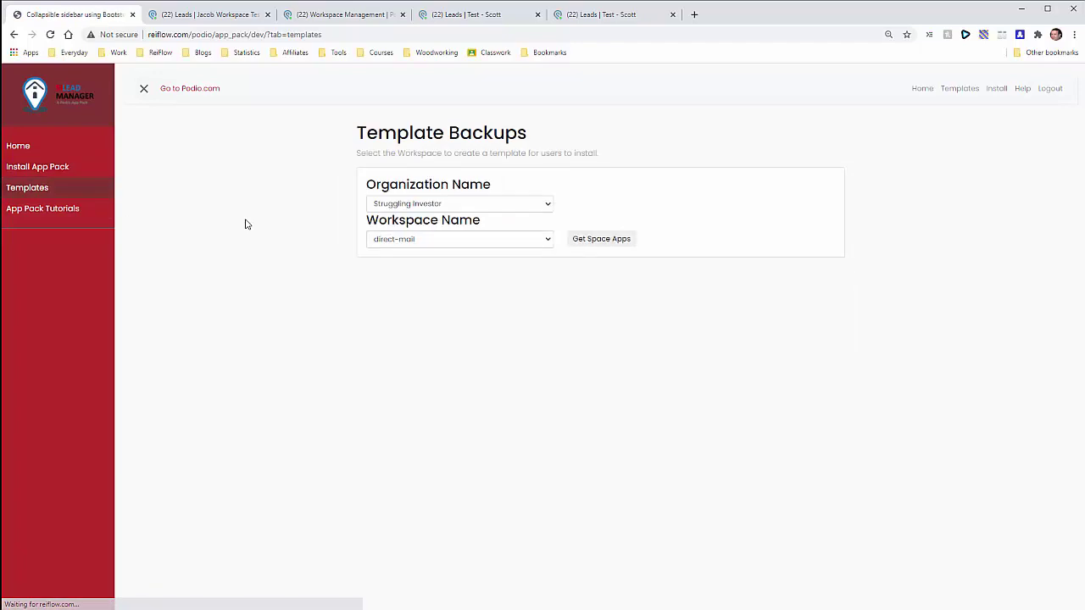
left_click(547, 208)
left_click(530, 231)
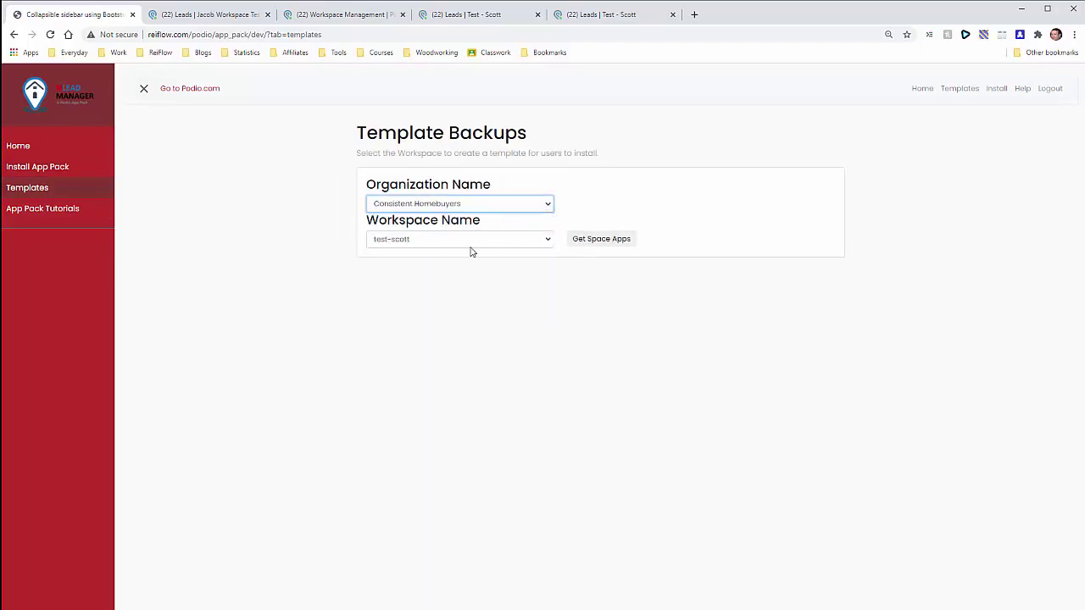
left_click(591, 242)
scroll(332, 351, "down", 2)
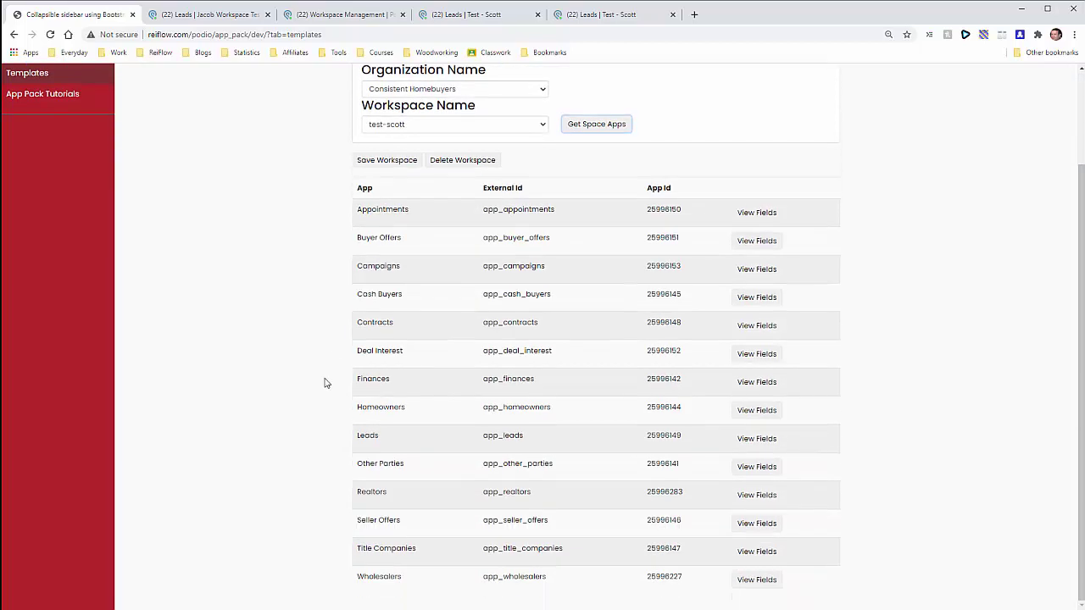
View the backed-up fields of the Leads app and highlight the TEst field's row.
left_click(757, 449)
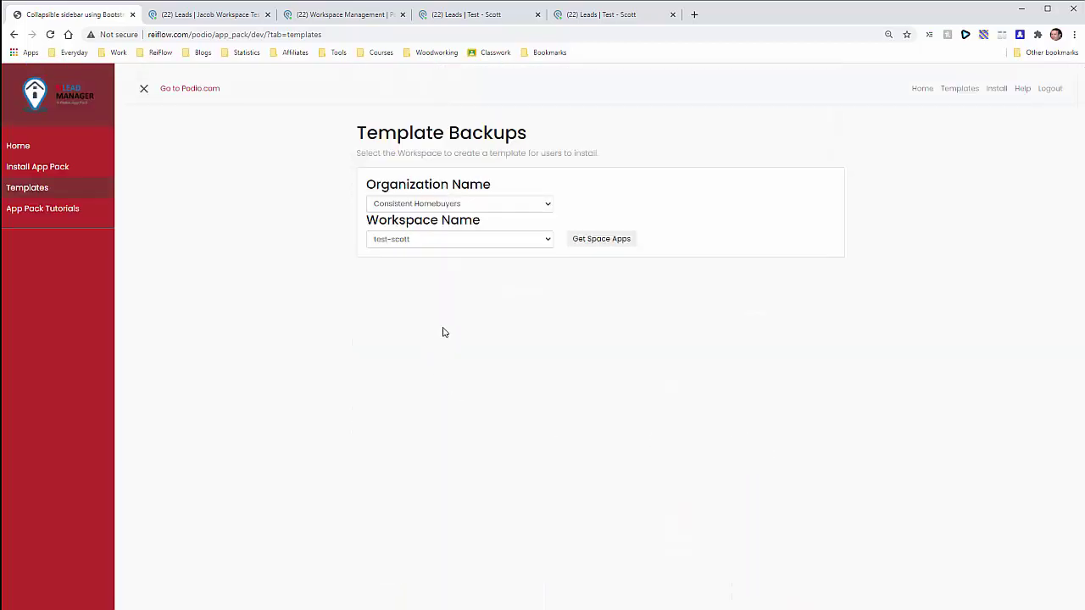
scroll(418, 372, "down", 15)
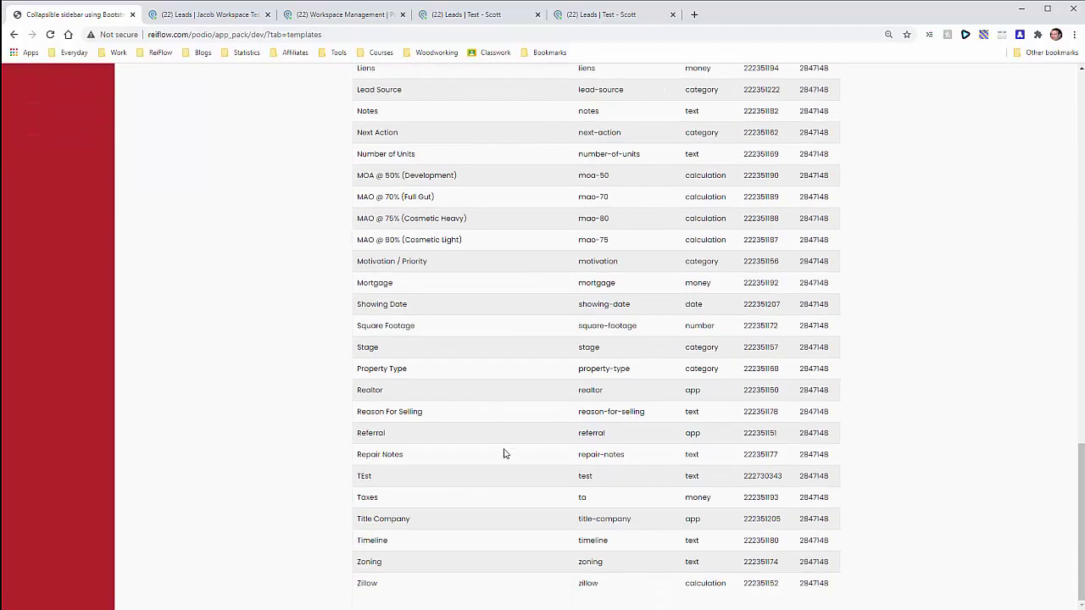
double_click(360, 478)
left_click_drag(821, 495, 840, 482)
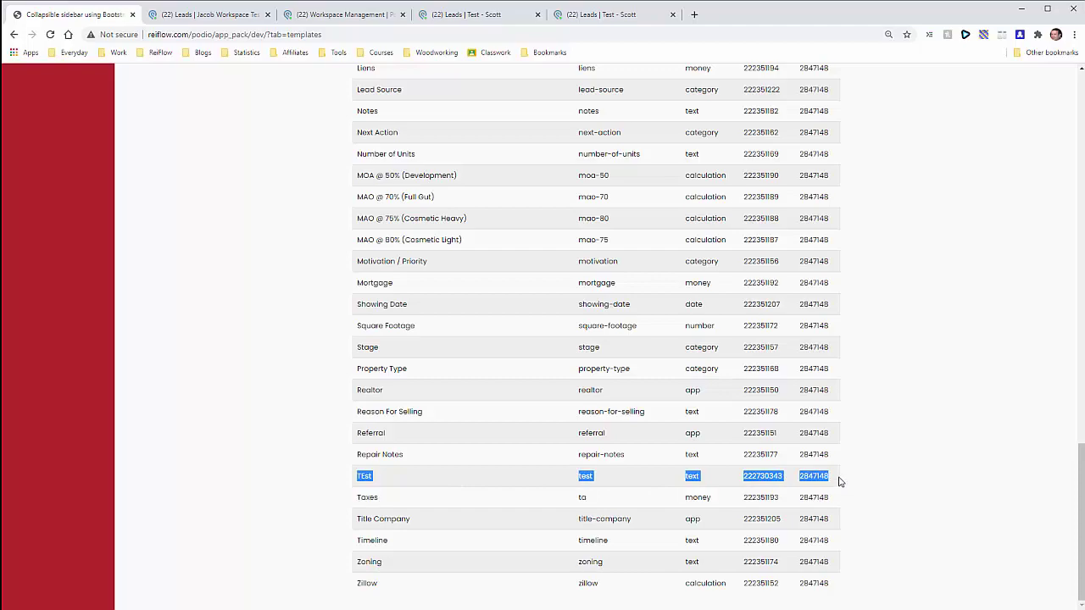
Return to the list of backed-up apps and save the workspace as a template again.
scroll(868, 403, "up", 10)
scroll(868, 403, "up", 10)
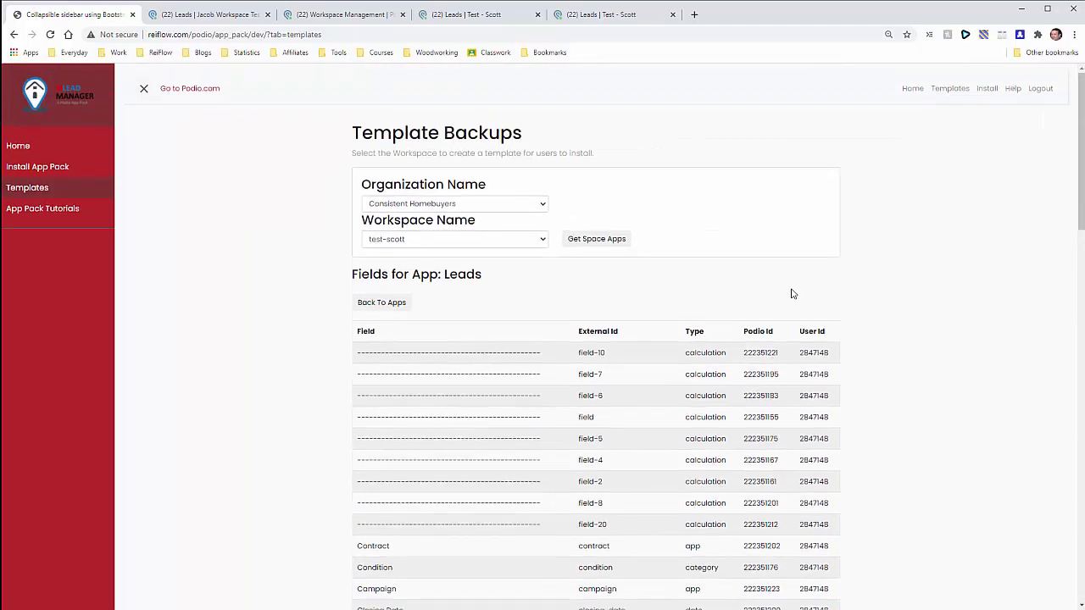
left_click(382, 304)
left_click(381, 276)
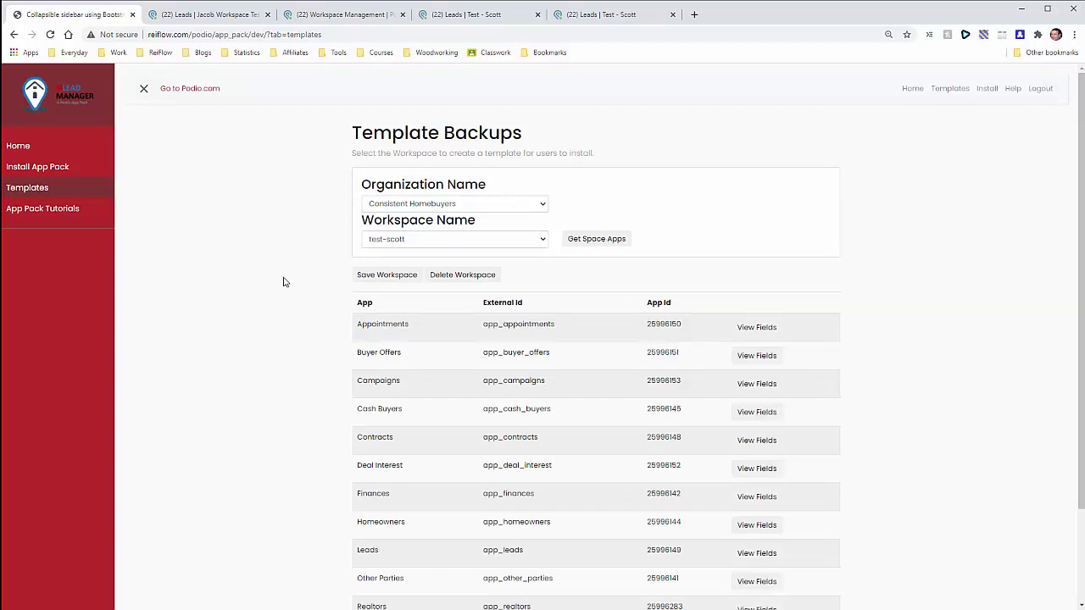
View the Leads app's backed-up fields again and check the list for the TEst field.
scroll(306, 338, "down", 1)
scroll(288, 381, "down", 1)
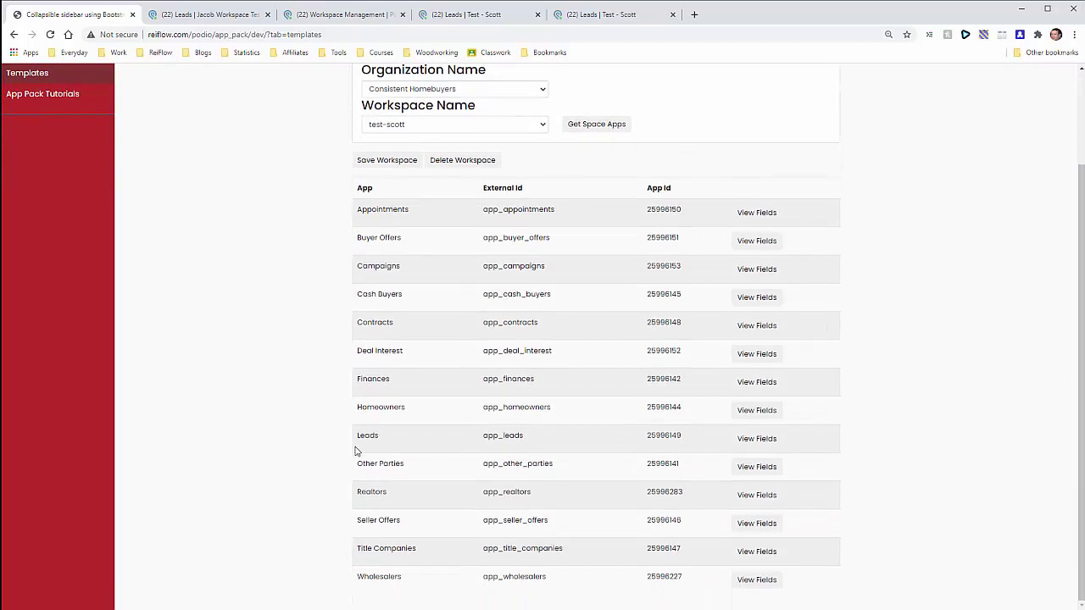
left_click(765, 440)
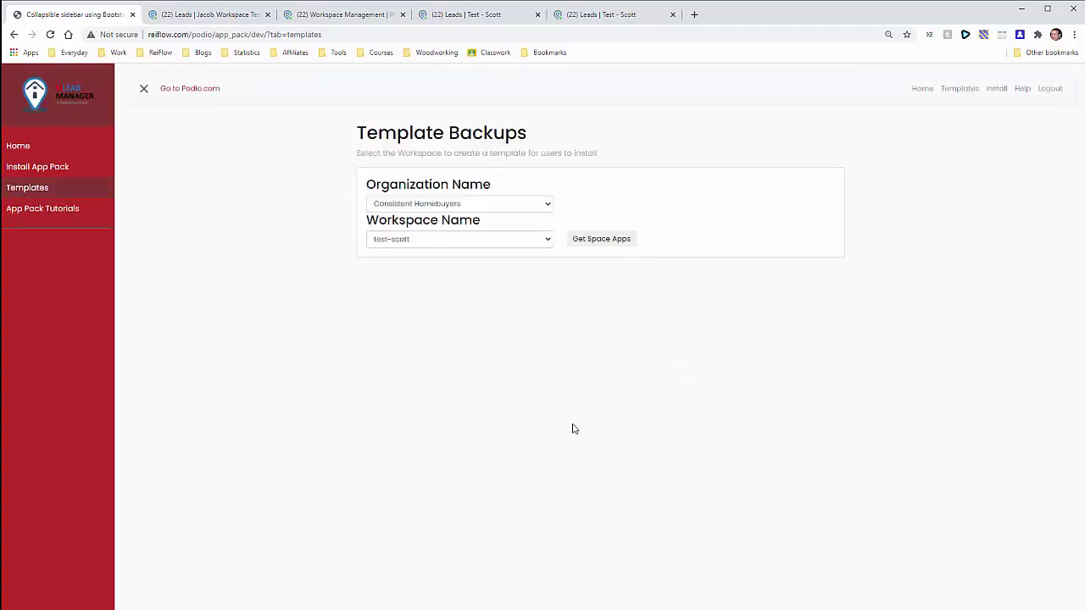
scroll(419, 380, "down", 15)
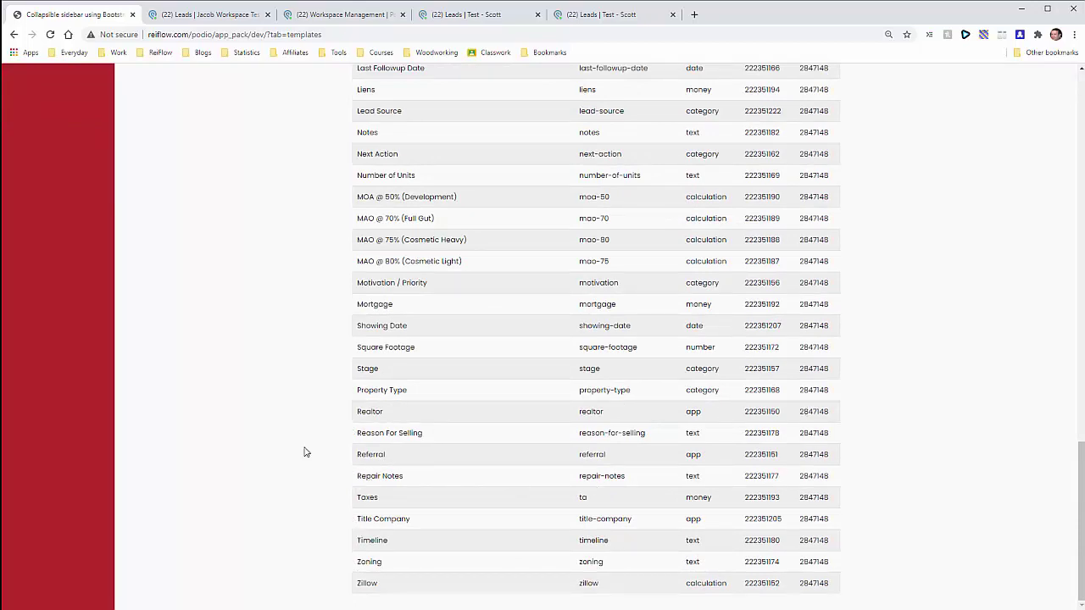
scroll(306, 451, "up", 15)
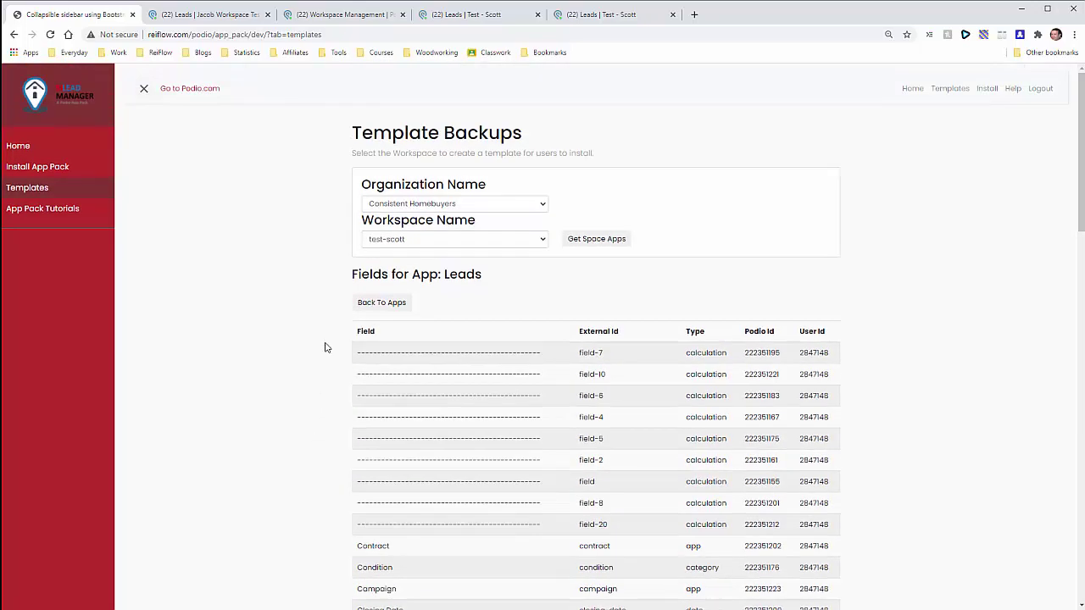
Back in Podio's Consistent Homebuyers test workspace, add a Text field below Address in the Leads template and save it.
left_click(366, 19)
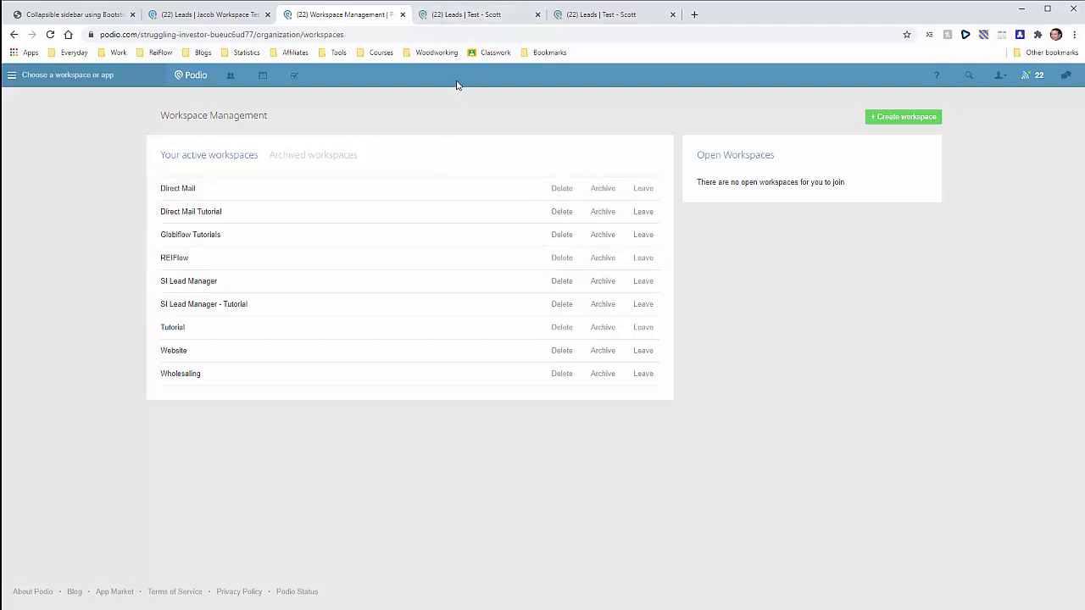
left_click(466, 16)
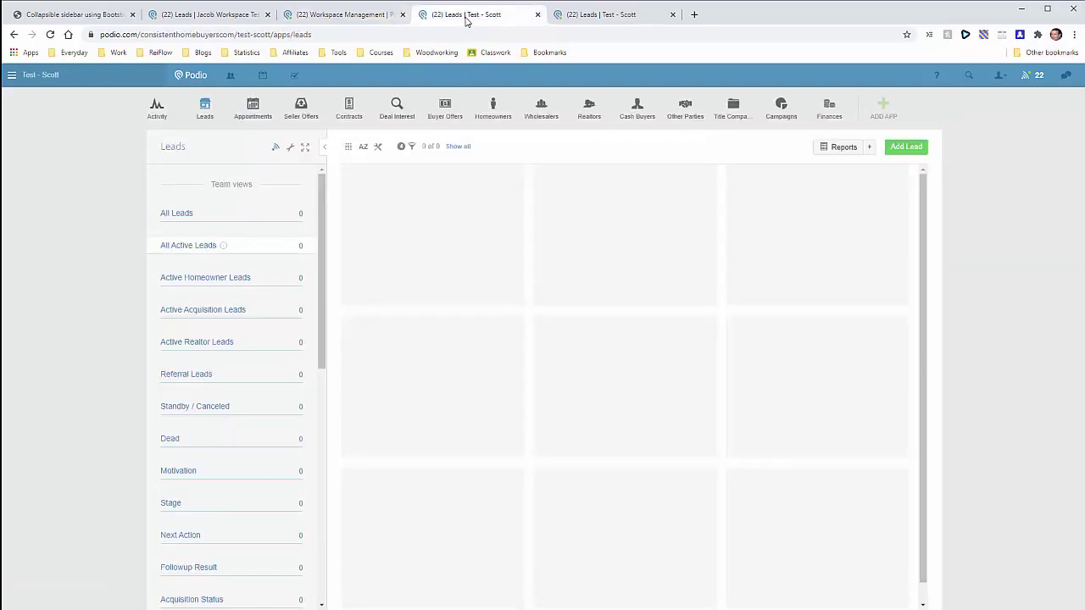
left_click(291, 146)
left_click(316, 179)
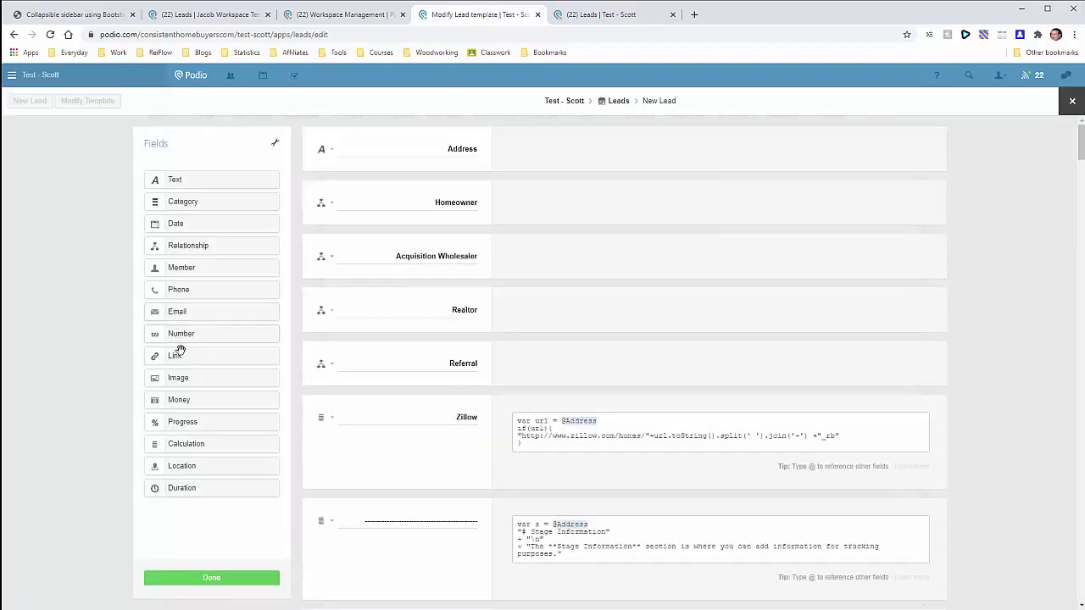
left_click_drag(177, 180, 373, 195)
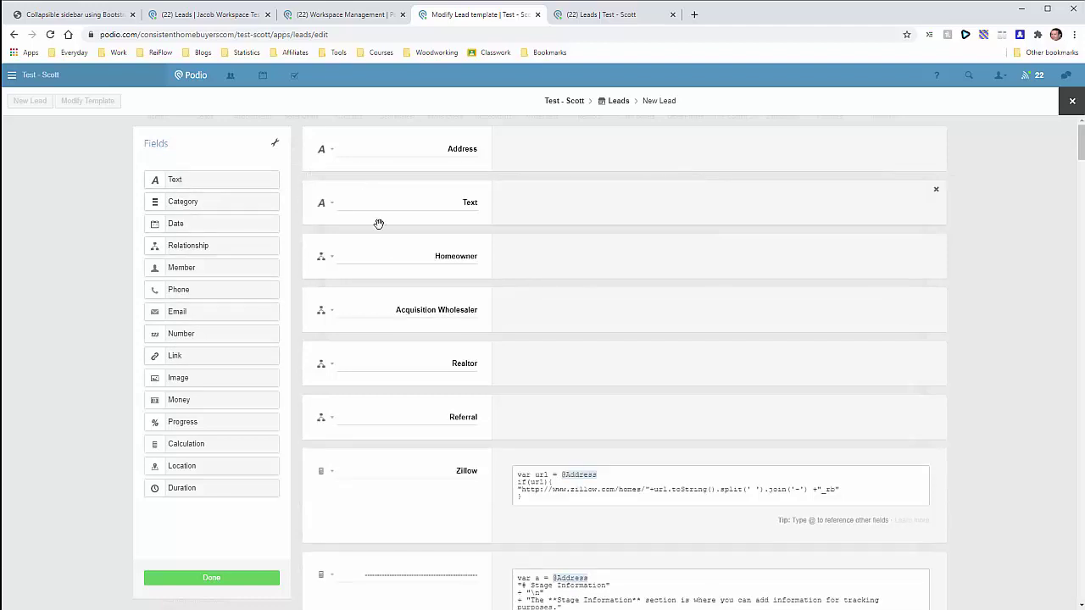
left_click(222, 577)
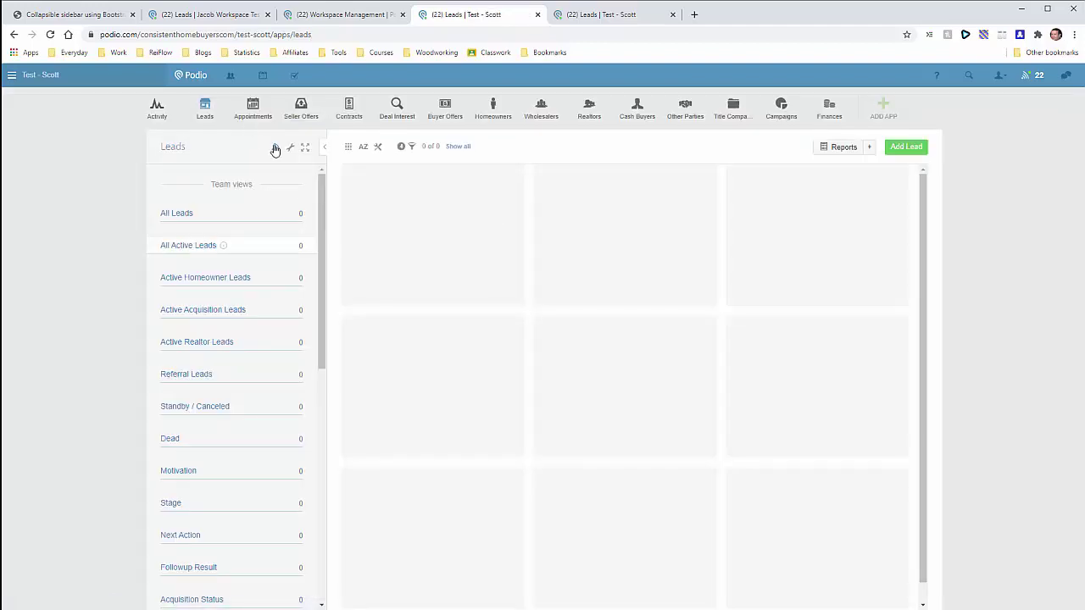
Remove the Text field below Address from the Leads template, including from existing app items, and save the template.
left_click(290, 148)
left_click(322, 177)
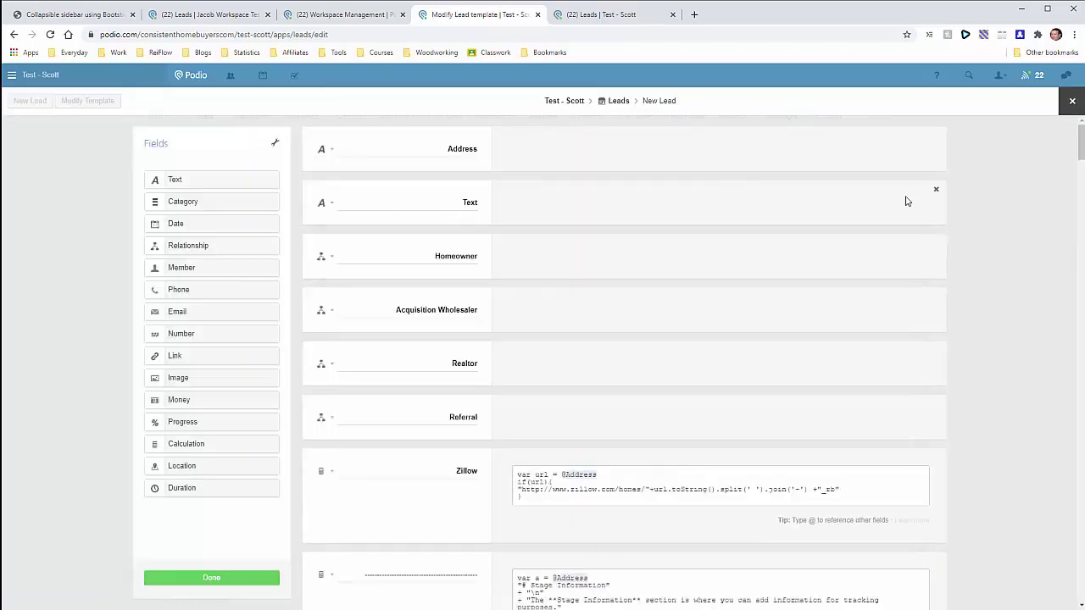
left_click(936, 190)
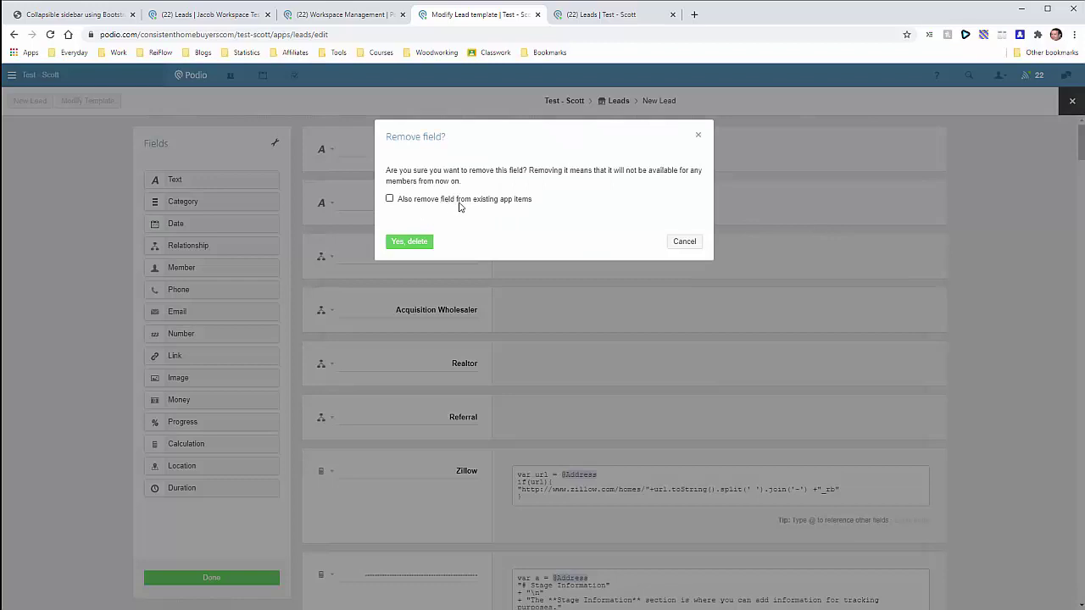
left_click(518, 206)
left_click(411, 241)
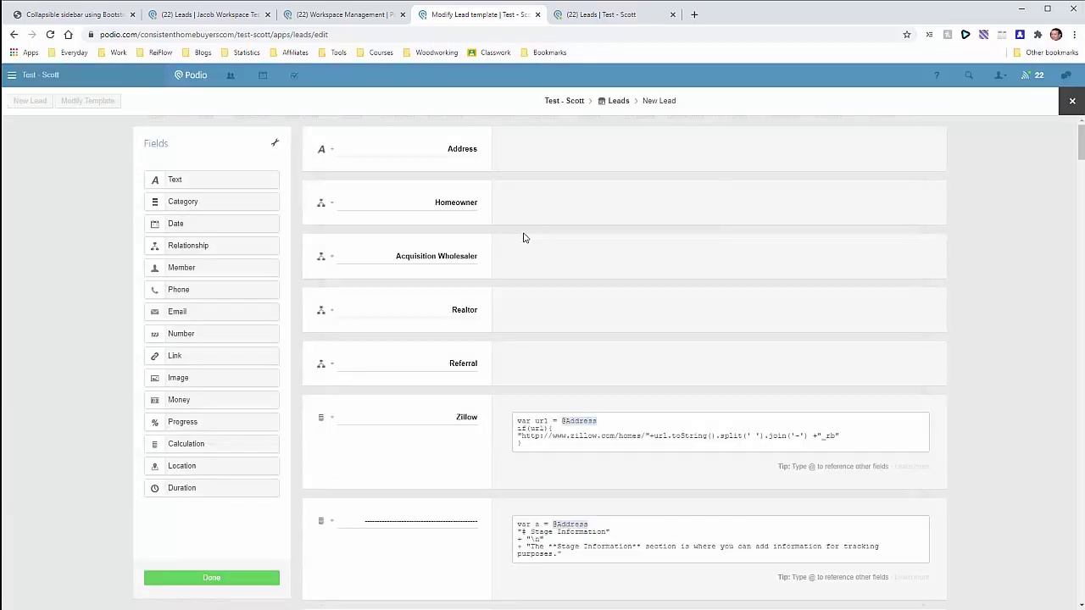
left_click(1071, 103)
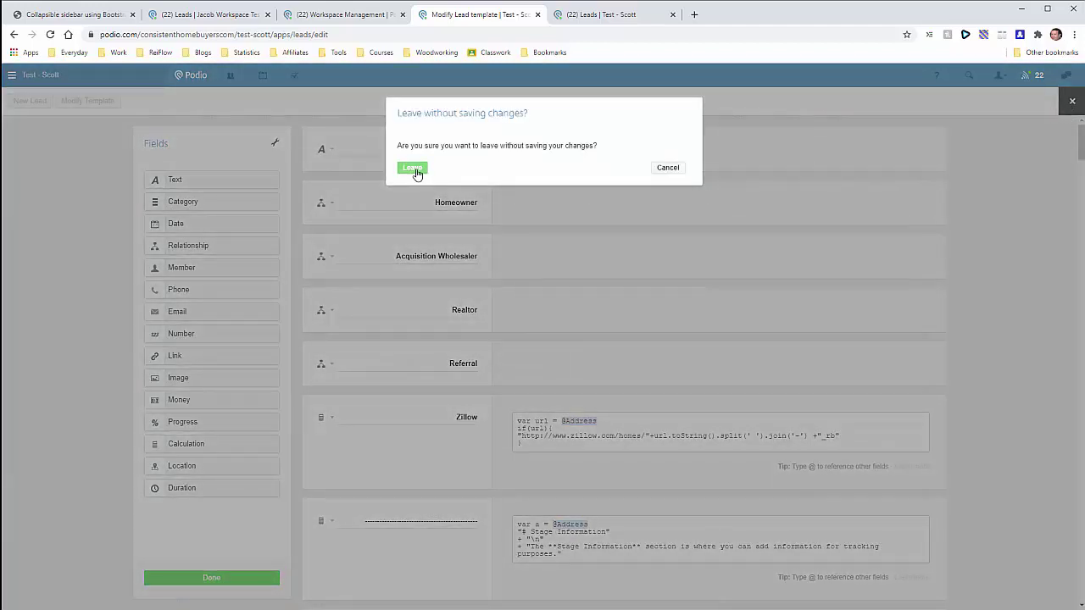
left_click(667, 167)
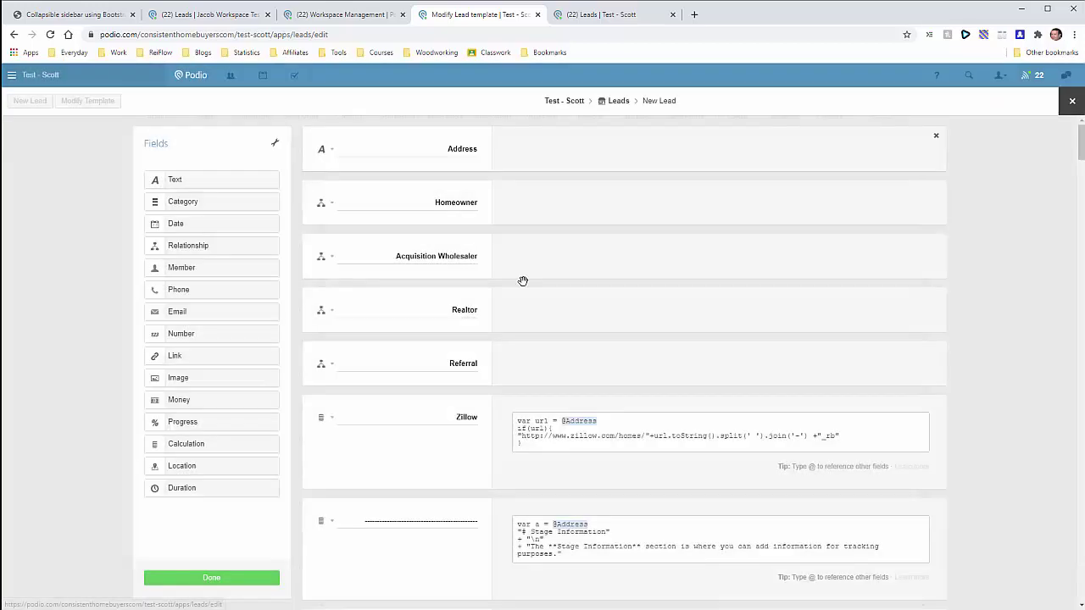
left_click(209, 583)
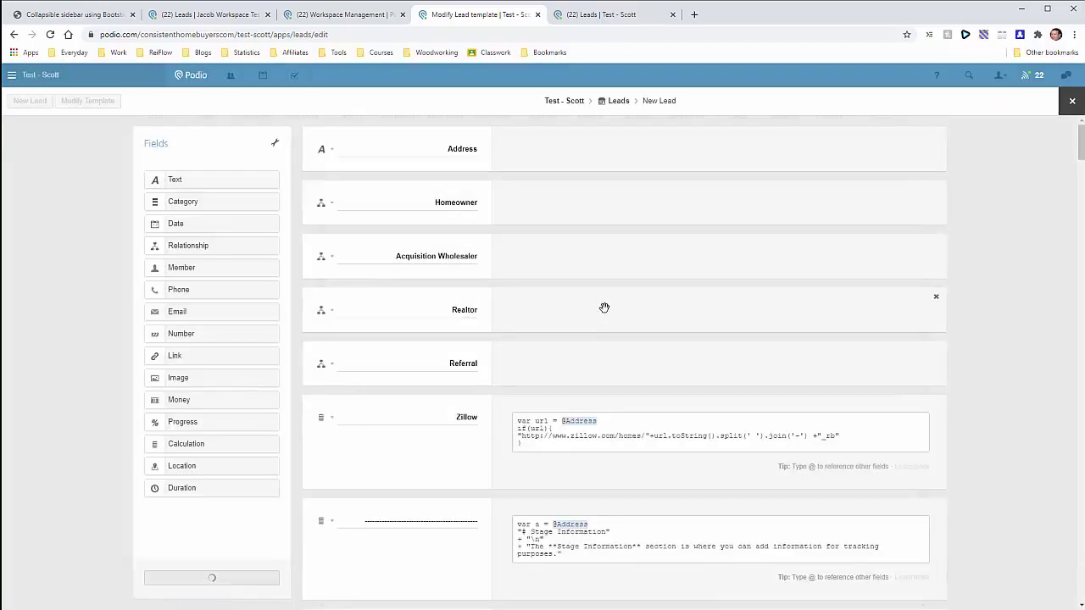
Return to the Leads app in the DEV workspace installed from the app pack.
left_click(351, 15)
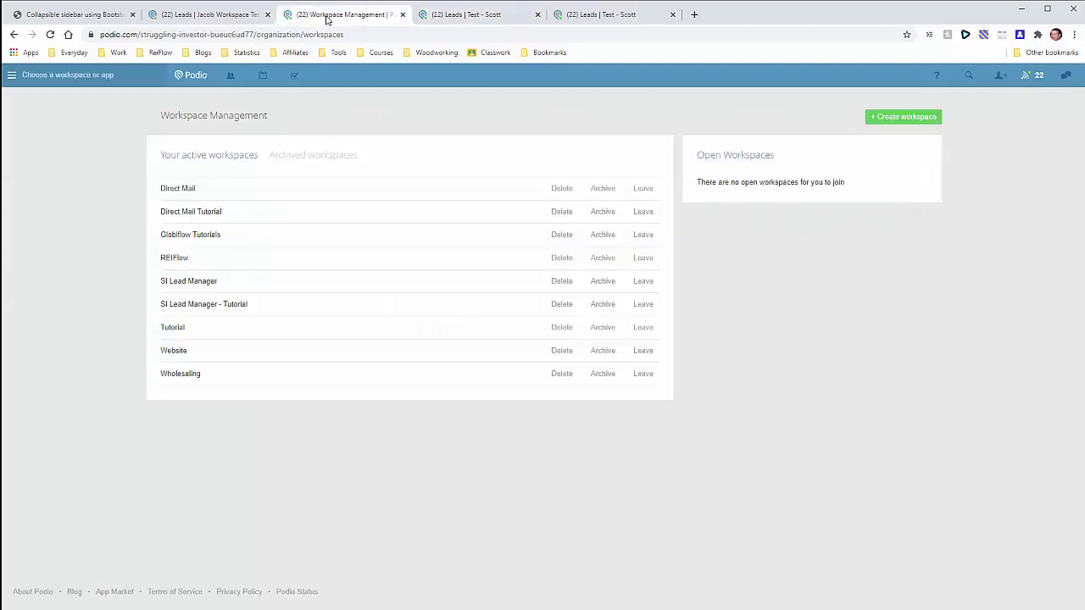
left_click(248, 16)
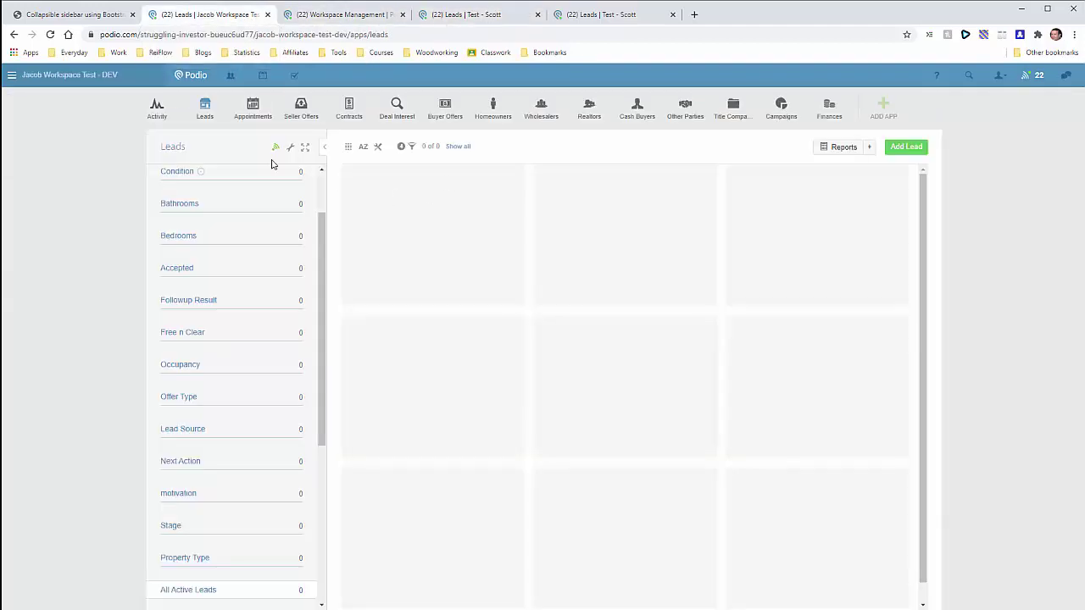